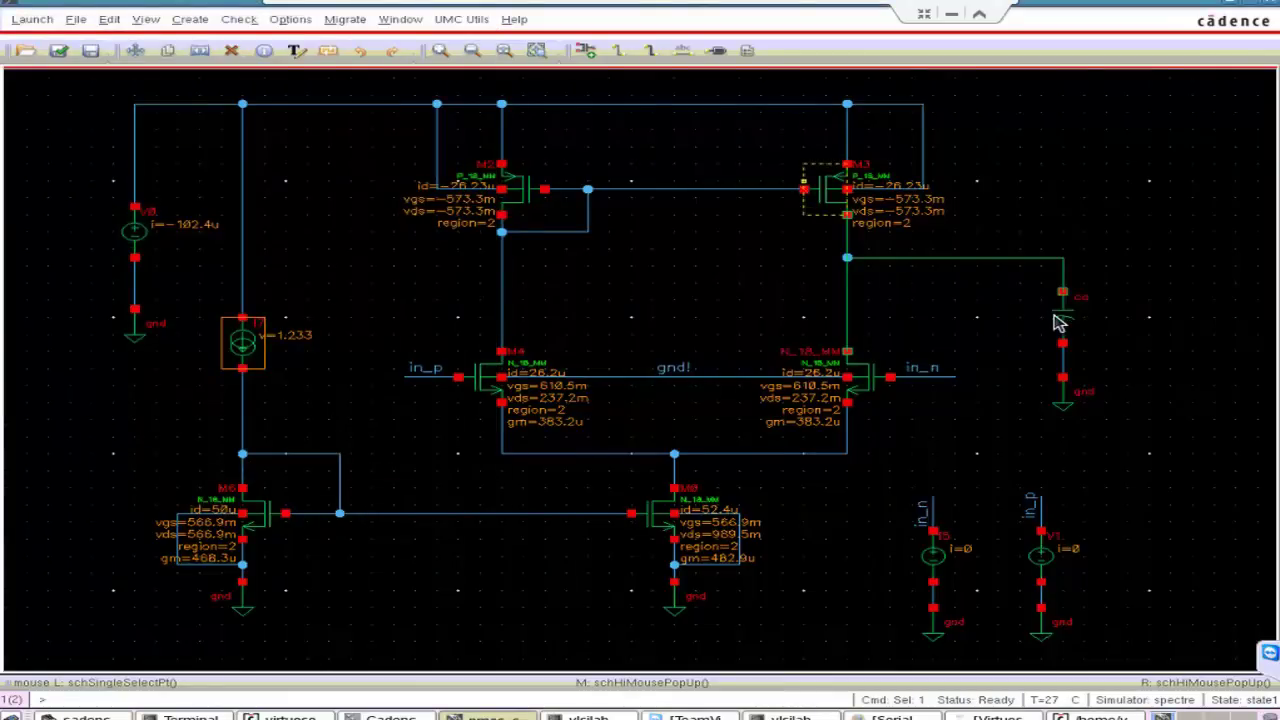
# - Review the properties of load capacitor C0 and transistor M2's total width
pyautogui.click(1059, 322)
pyautogui.press('q')
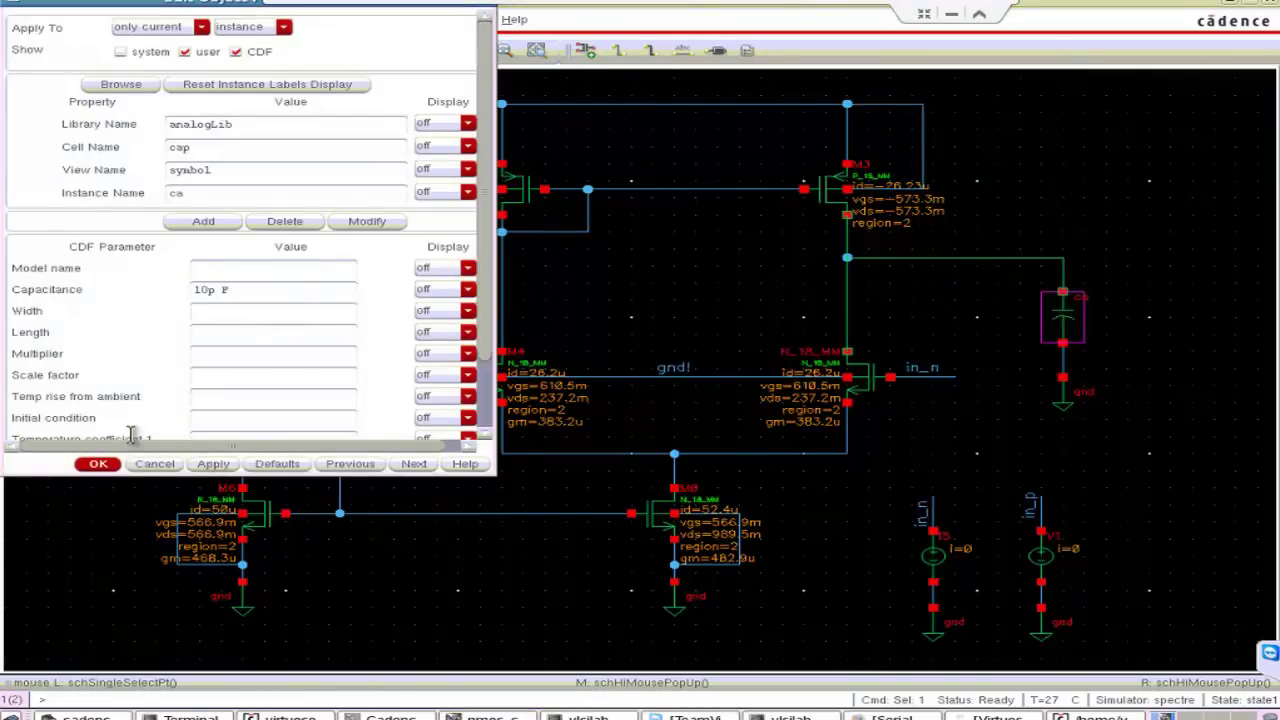
pyautogui.click(100, 465)
pyautogui.click(528, 210)
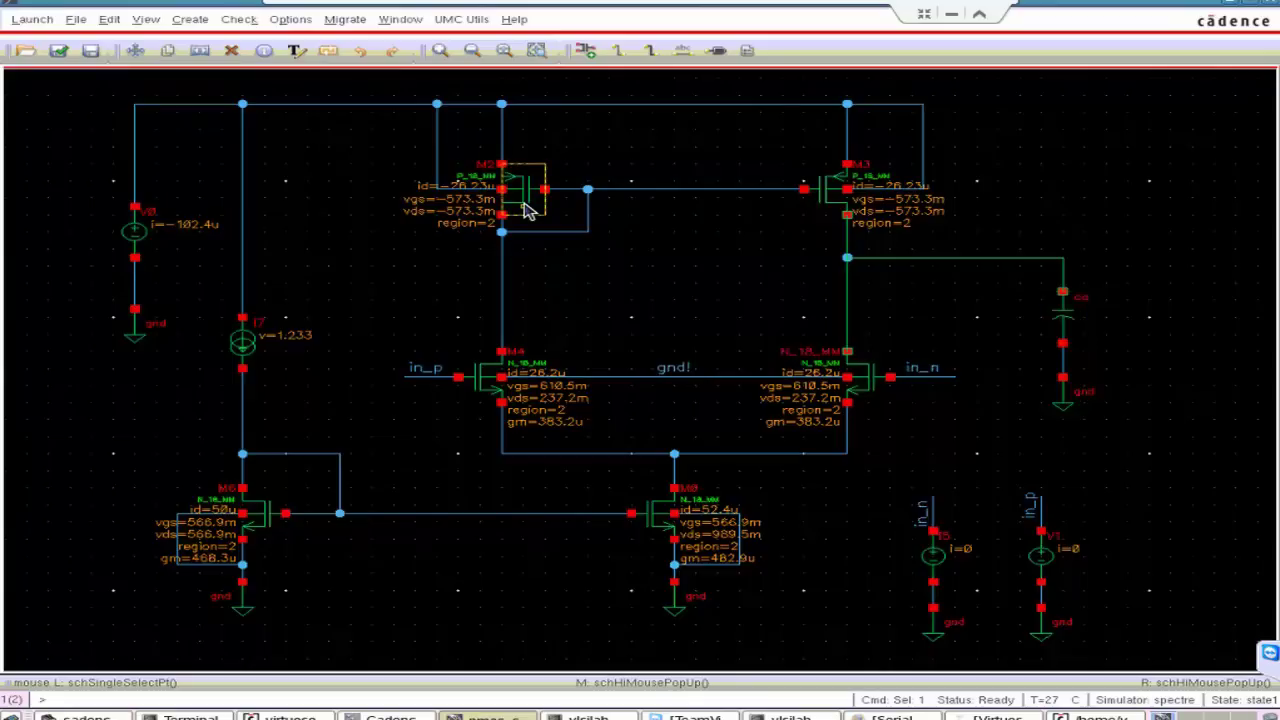
pyautogui.press('q')
pyautogui.moveTo(213, 289); pyautogui.dragTo(203, 290)
pyautogui.click(203, 289)
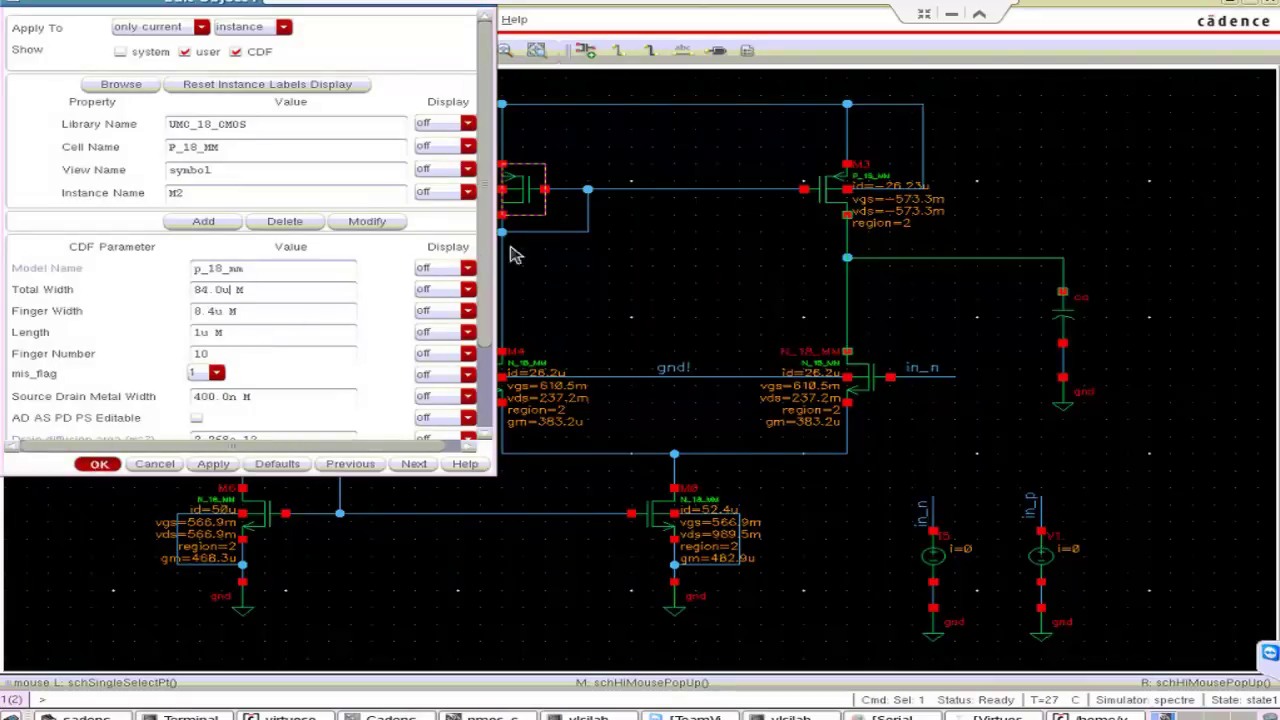
pyautogui.click(98, 464)
# - Check M3's total width, then change M4's total width to 7u
pyautogui.click(826, 203)
pyautogui.press('q')
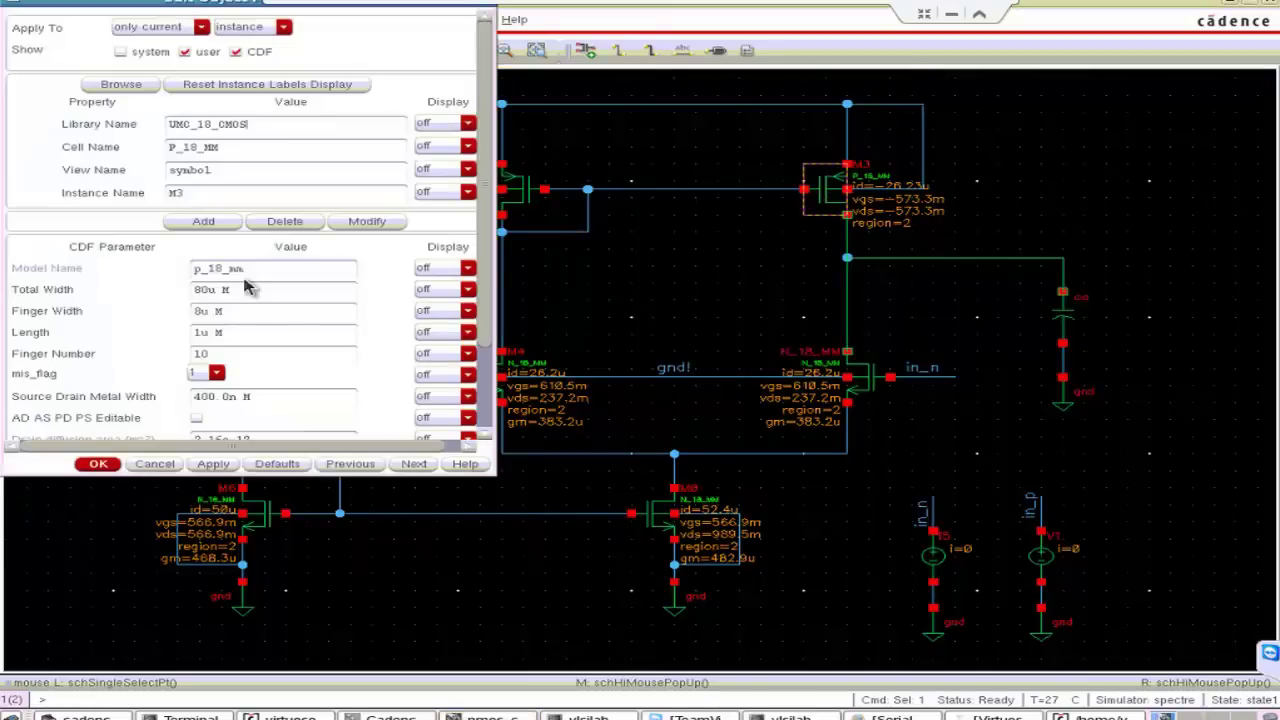
pyautogui.click(201, 290)
pyautogui.click(478, 383)
pyautogui.moveTo(208, 358); pyautogui.dragTo(104, 362)
pyautogui.write('7')
pyautogui.press('Return')
# - Check M5's total width, then set M8's total width to 9u
pyautogui.press('q')
pyautogui.click(204, 358)
pyautogui.click(110, 465)
pyautogui.click(645, 518)
pyautogui.press('q')
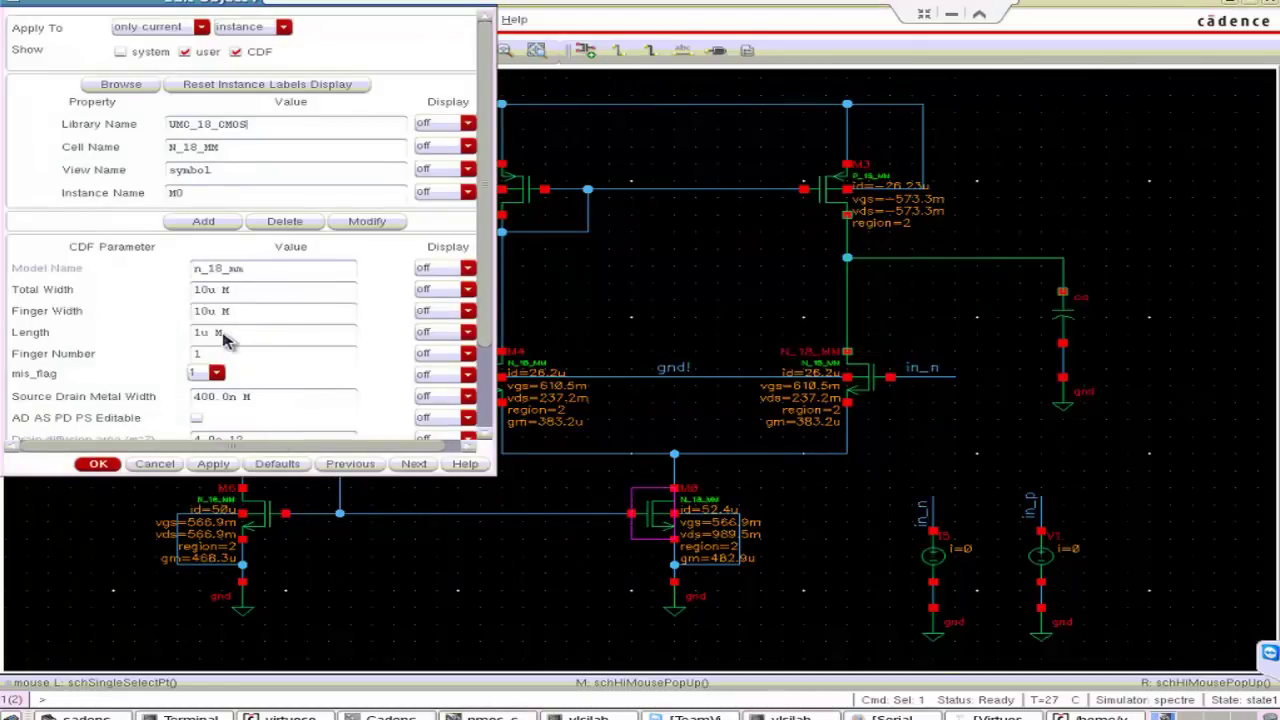
pyautogui.moveTo(210, 290); pyautogui.dragTo(163, 287)
pyautogui.write('9')
pyautogui.click(98, 465)
# - Replace M6's 10u total width with 9u
pyautogui.doubleClick(282, 495)
pyautogui.moveTo(216, 289); pyautogui.dragTo(161, 289)
pyautogui.press('BackSpace')
pyautogui.click(100, 466)
# - Confirm source I5 at 1.6 V DC and 1 V AC, then open Edit > Component Display
pyautogui.click(115, 463)
pyautogui.press('f')
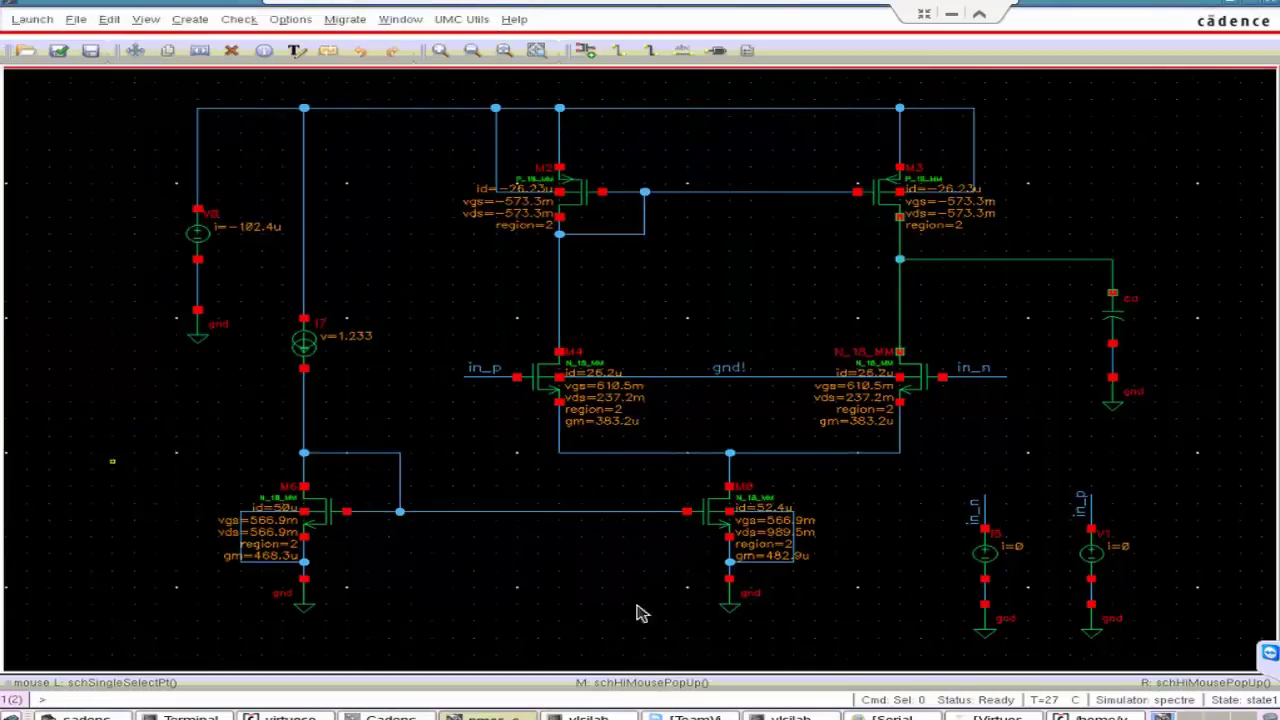
pyautogui.click(985, 568)
pyautogui.press('q')
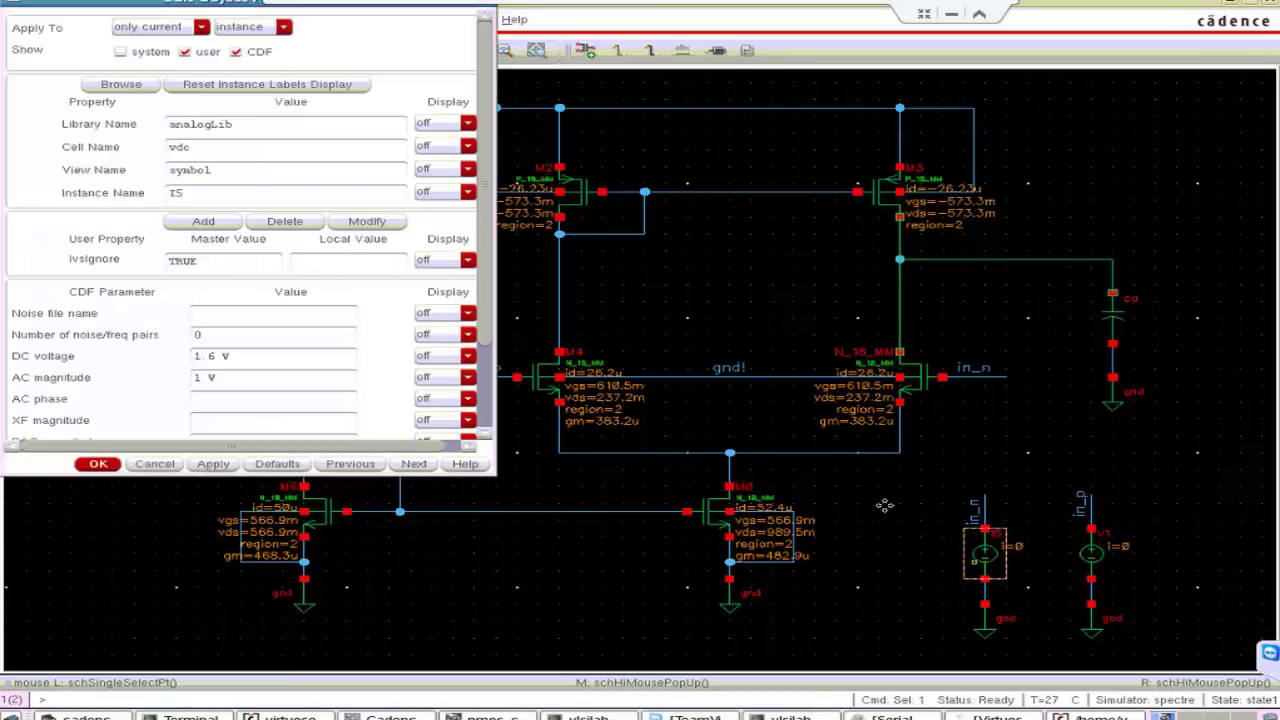
pyautogui.click(98, 465)
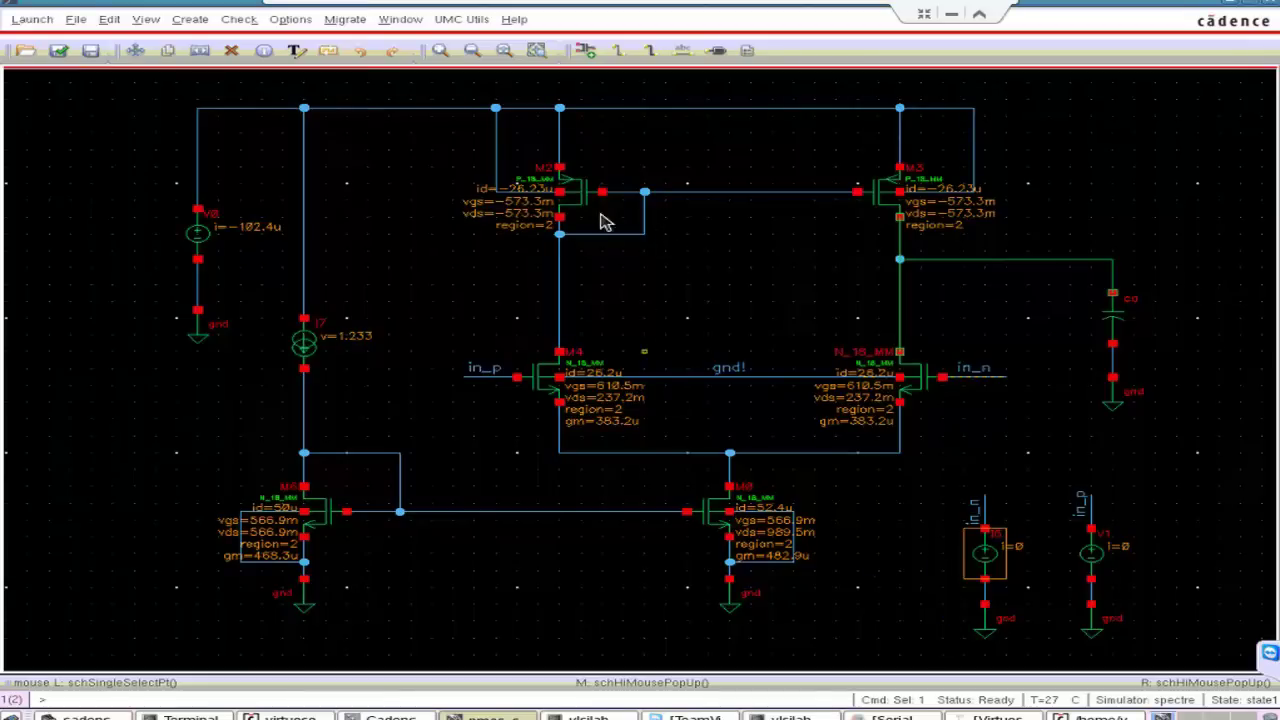
pyautogui.click(110, 19)
pyautogui.click(168, 339)
# - Label transistor M3 with DC operating-point values id, vgs, vds and region
pyautogui.click(880, 210)
pyautogui.click(1230, 8)
pyautogui.click(405, 385)
pyautogui.click(409, 458)
pyautogui.click(372, 518)
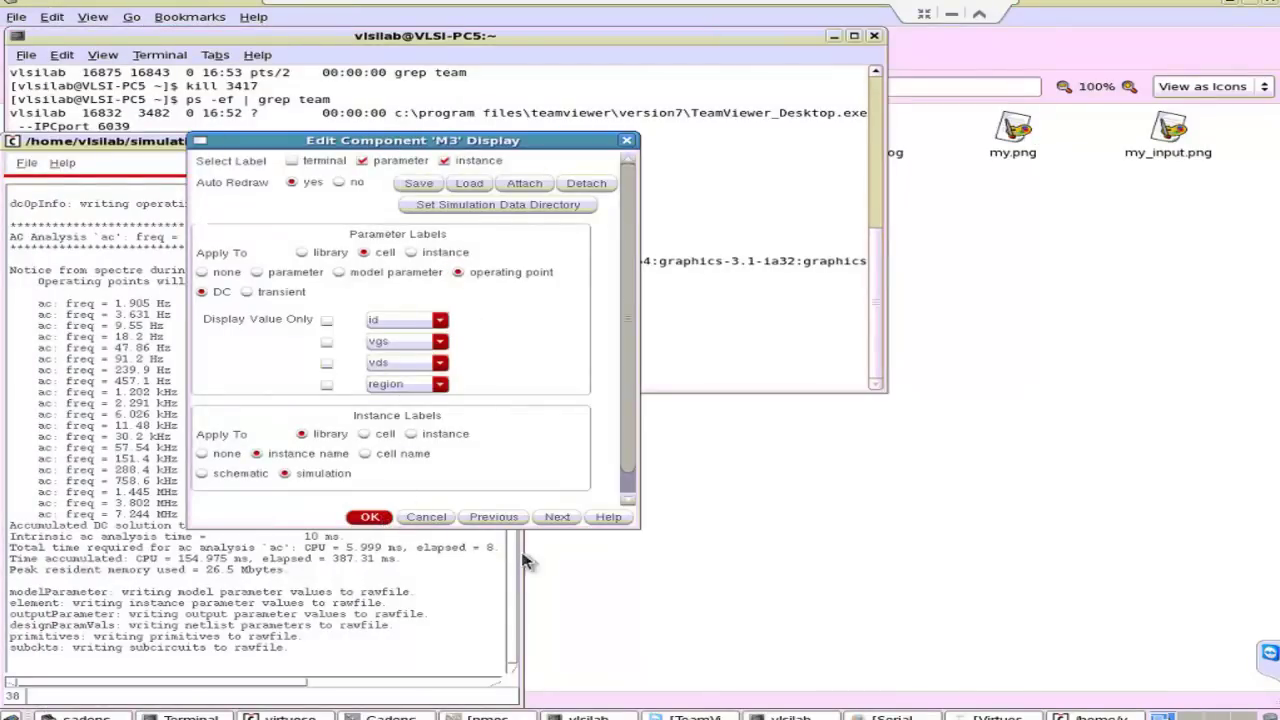
pyautogui.hotkey('alt', 'Tab')
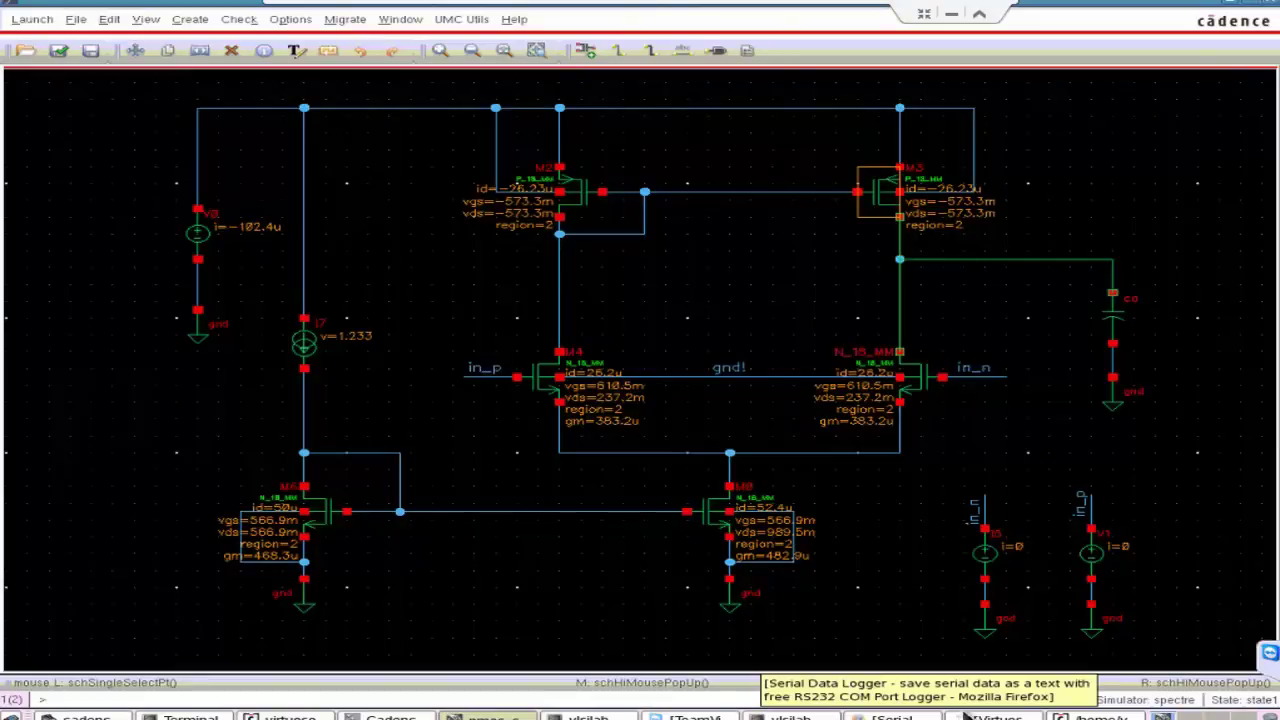
# - Enable the dc analysis, disable ac, and run Netlist and Run
pyautogui.click(968, 708)
pyautogui.click(748, 292)
pyautogui.click(546, 461)
pyautogui.click(415, 296)
pyautogui.click(753, 386)
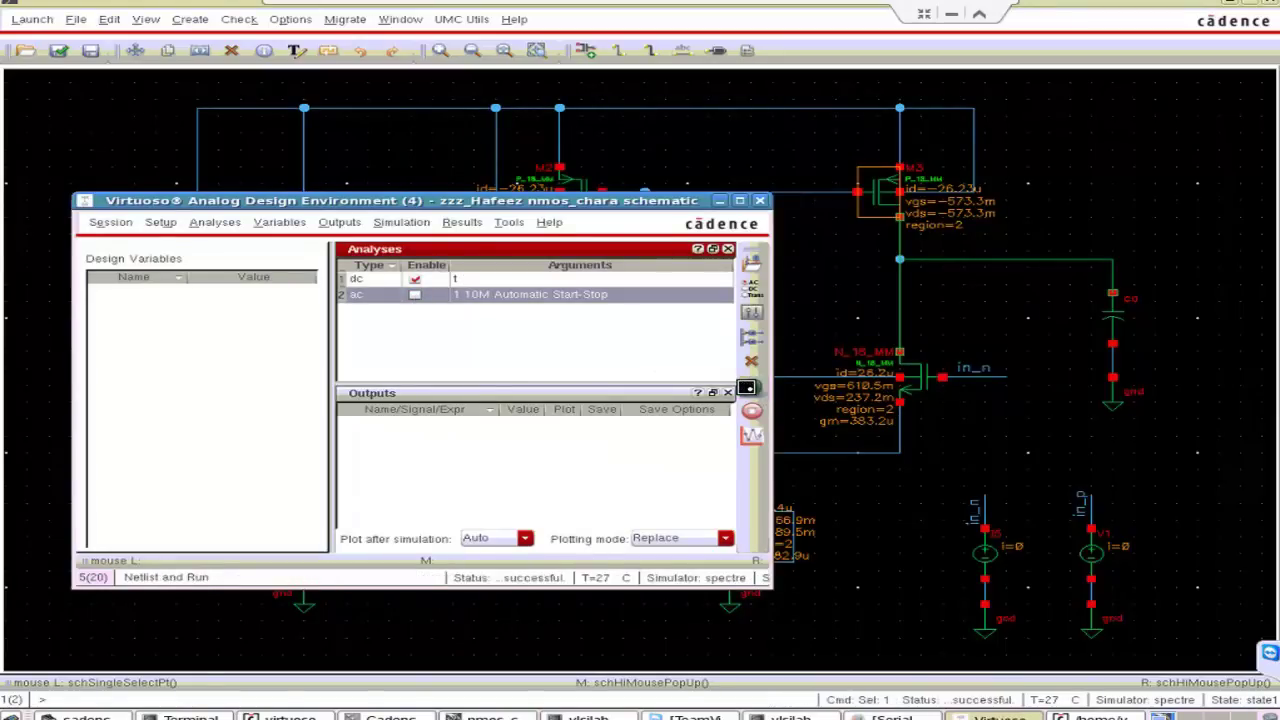
# - Inspect source V1's properties on the schematic without changes
pyautogui.click(1128, 557)
pyautogui.click(1091, 557)
pyautogui.press('q')
pyautogui.click(153, 465)
# - Change source I5's DC voltage from 1.6 V to 0.8 V
pyautogui.click(694, 523)
pyautogui.click(985, 545)
pyautogui.press('q')
pyautogui.moveTo(226, 354); pyautogui.dragTo(110, 362)
pyautogui.write('0.8')
pyautogui.click(99, 465)
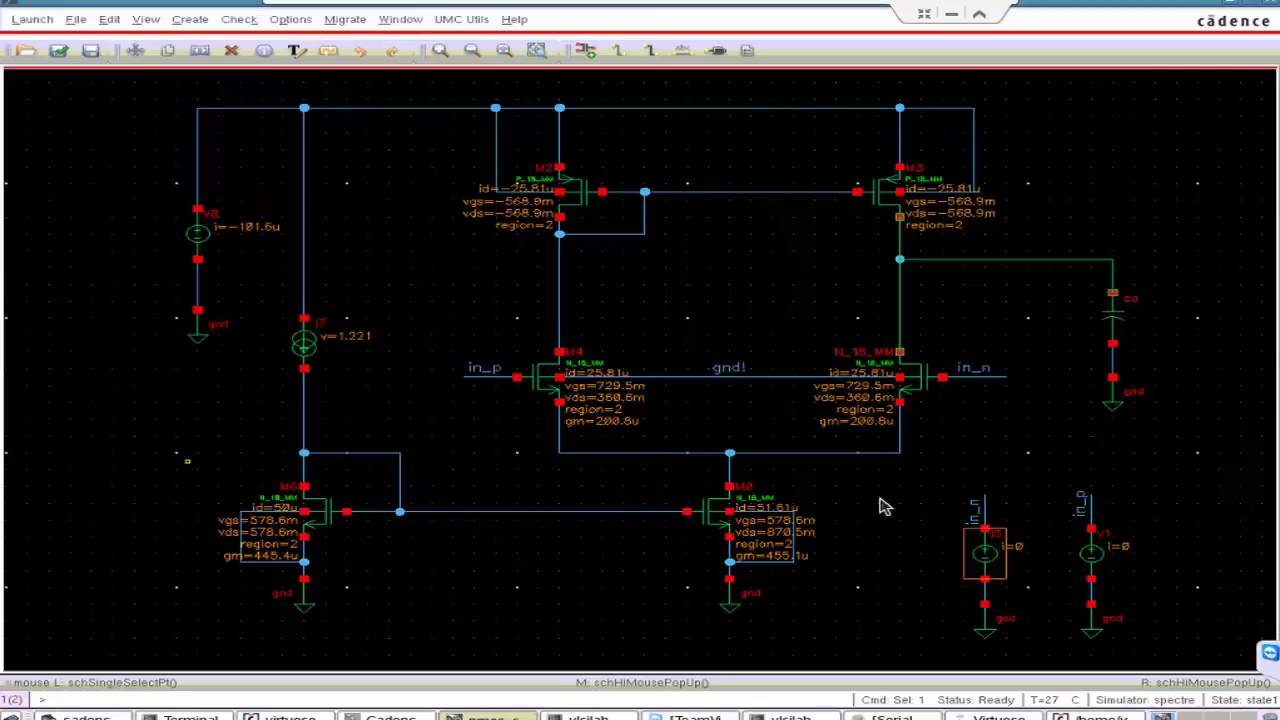
# - Set source V1's DC voltage to 0.8 V and re-run the simulation
pyautogui.click(1088, 557)
pyautogui.press('q')
pyautogui.click(37, 355)
pyautogui.write('0.8')
pyautogui.click(99, 465)
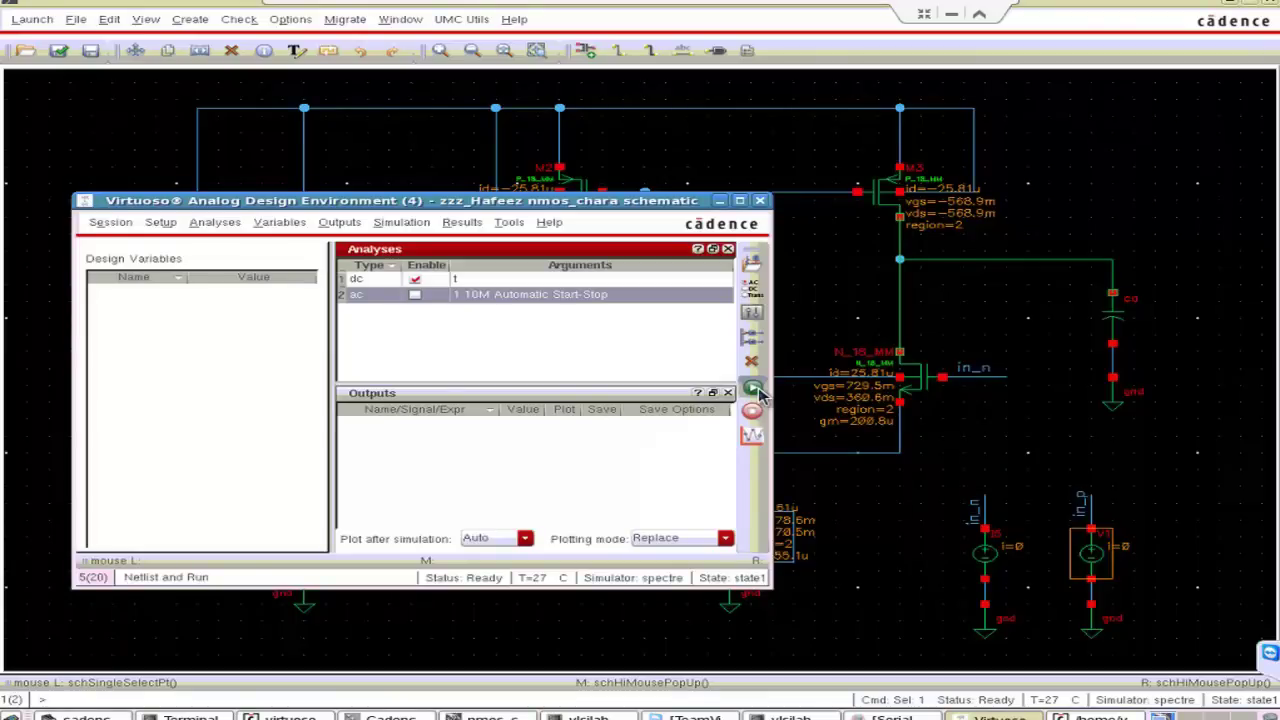
pyautogui.click(753, 389)
pyautogui.click(806, 258)
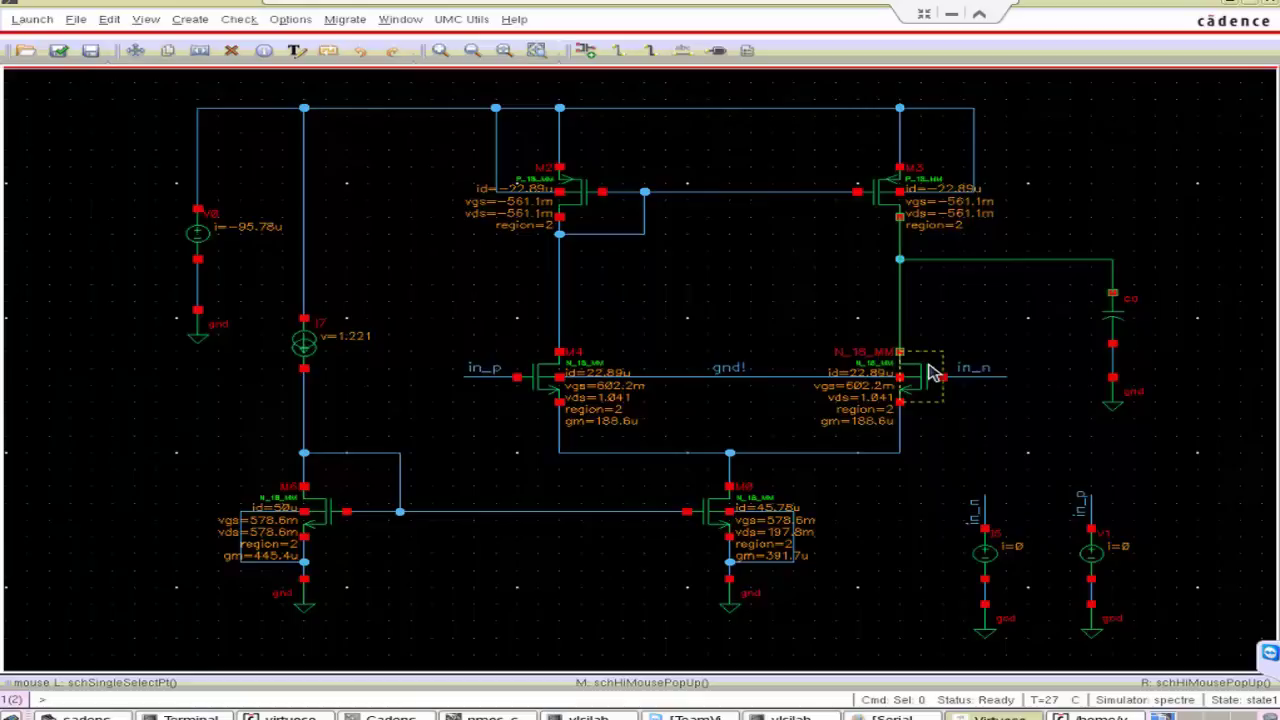
# - Change the ac sweep Stop to 10M for a 1–10M range, then open I5's properties
pyautogui.click(1000, 717)
pyautogui.click(485, 717)
pyautogui.click(1000, 717)
pyautogui.click(752, 288)
pyautogui.click(653, 431)
pyautogui.click(776, 432)
pyautogui.press('BackSpace')
pyautogui.write('M')
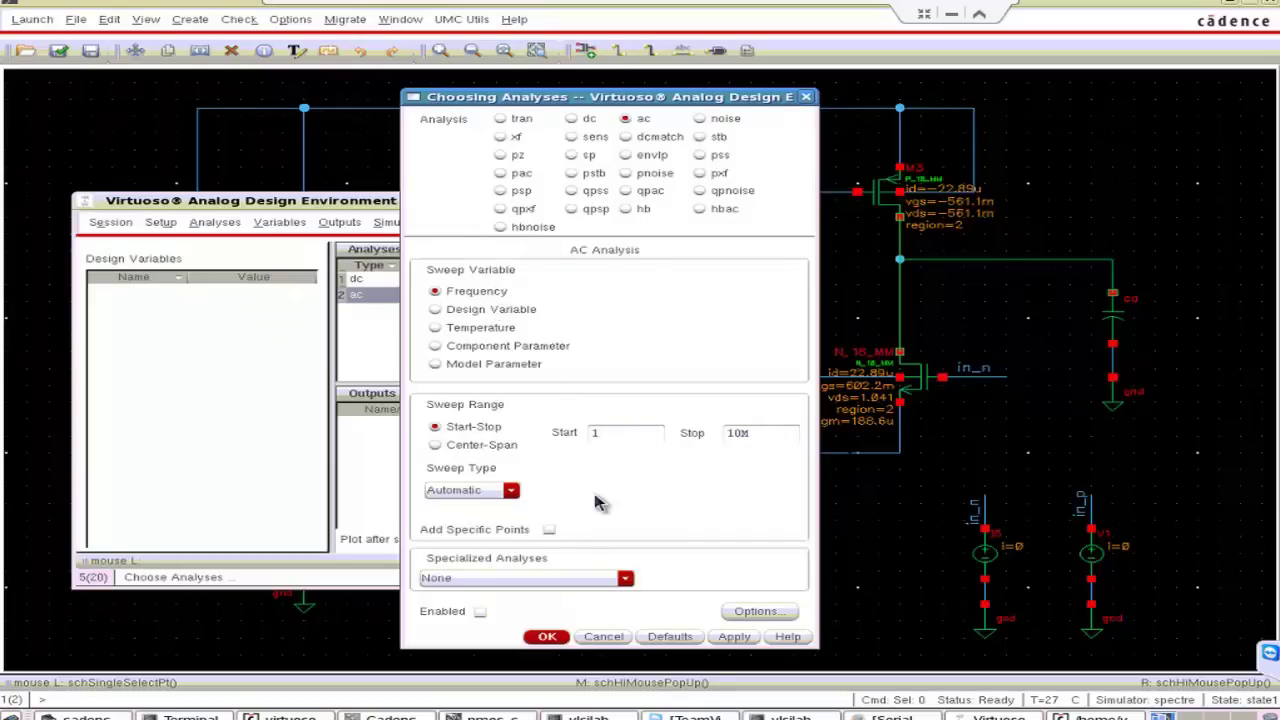
pyautogui.click(547, 637)
pyautogui.click(984, 558)
pyautogui.press('q')
# - Apply I5's AC settings, enable the ac analysis alongside dc, and rerun the simulation
pyautogui.click(94, 465)
pyautogui.click(965, 716)
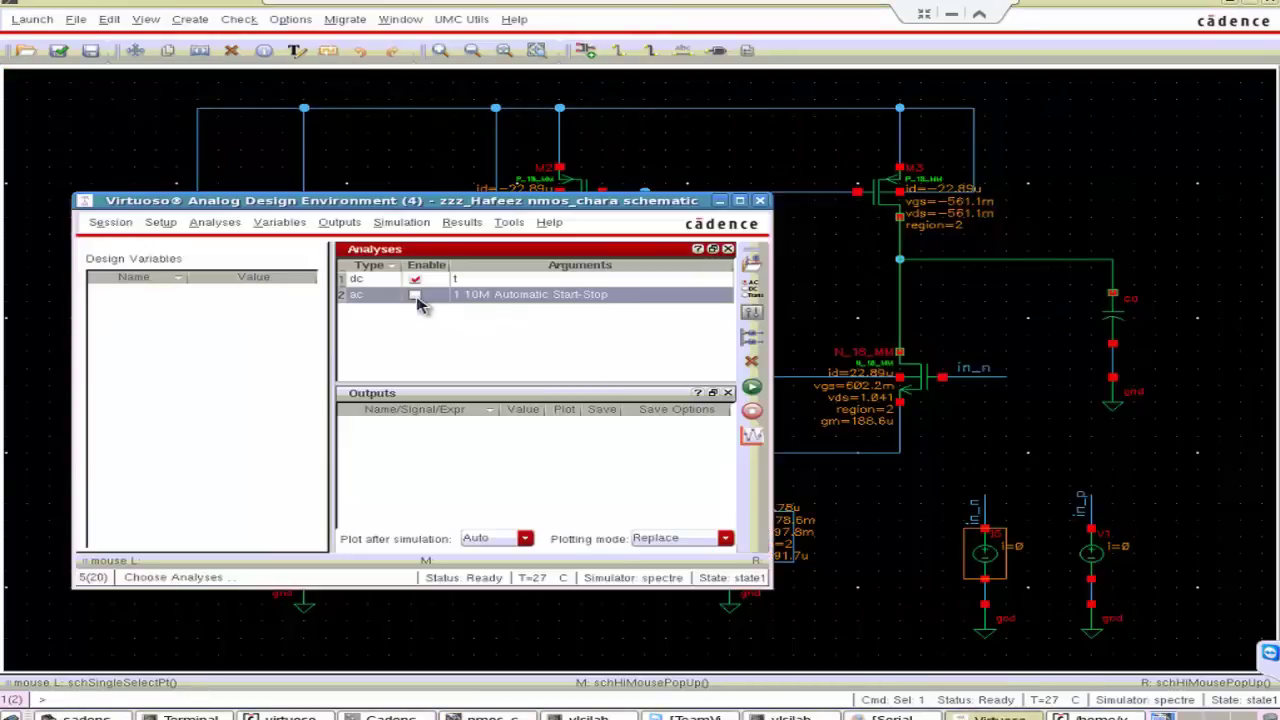
pyautogui.click(415, 296)
pyautogui.click(756, 384)
# - Direct-plot AC Gain & Phase of the output net relative to in_n
pyautogui.click(588, 208)
pyautogui.click(476, 228)
pyautogui.moveTo(526, 268)
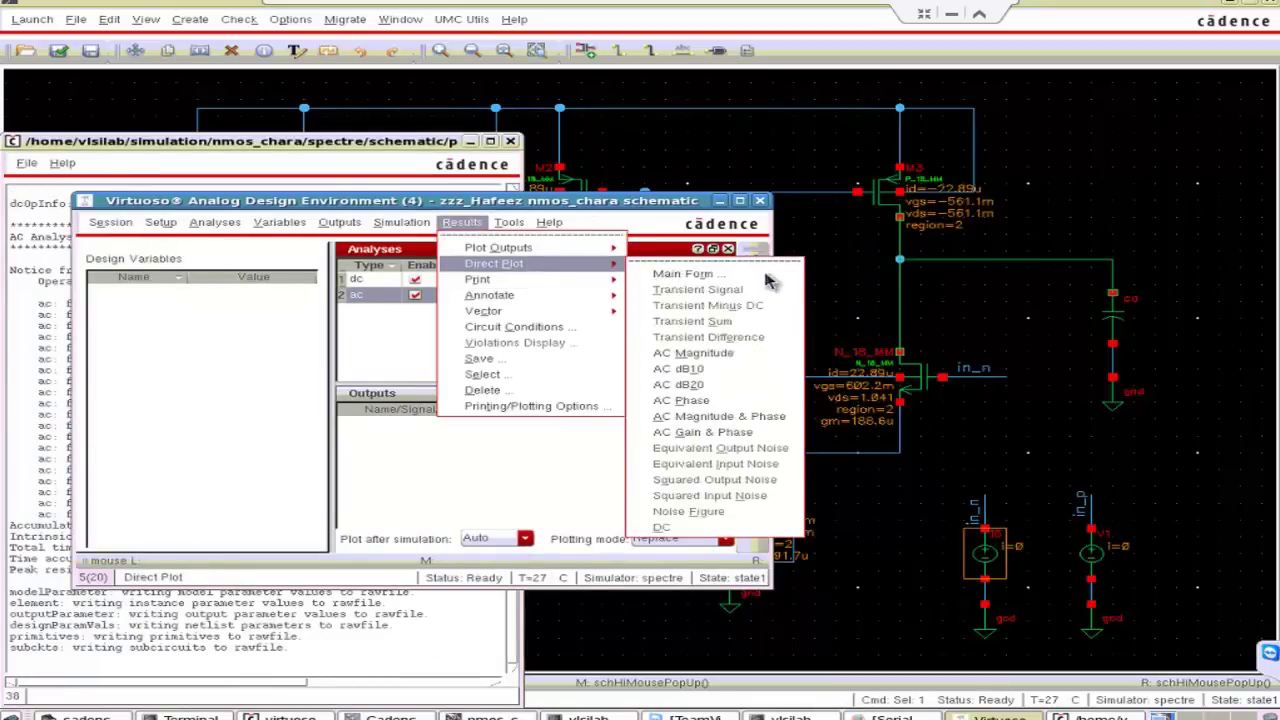
pyautogui.click(737, 432)
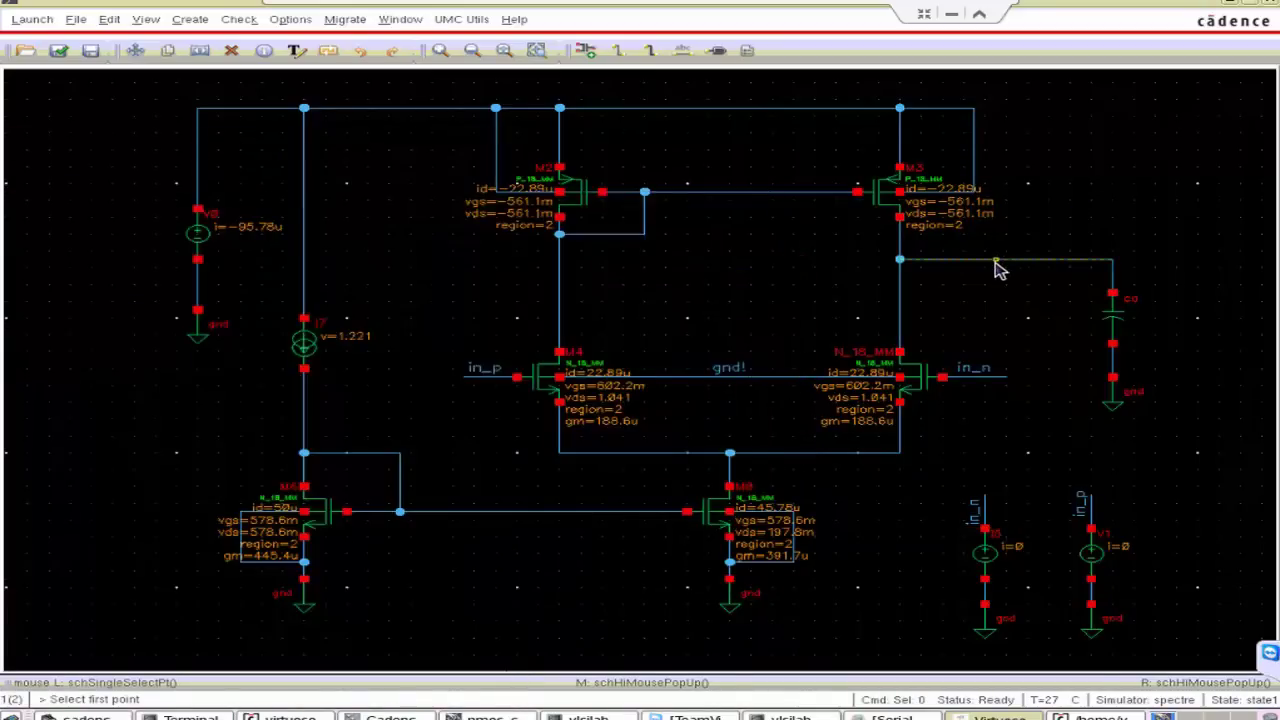
pyautogui.click(997, 268)
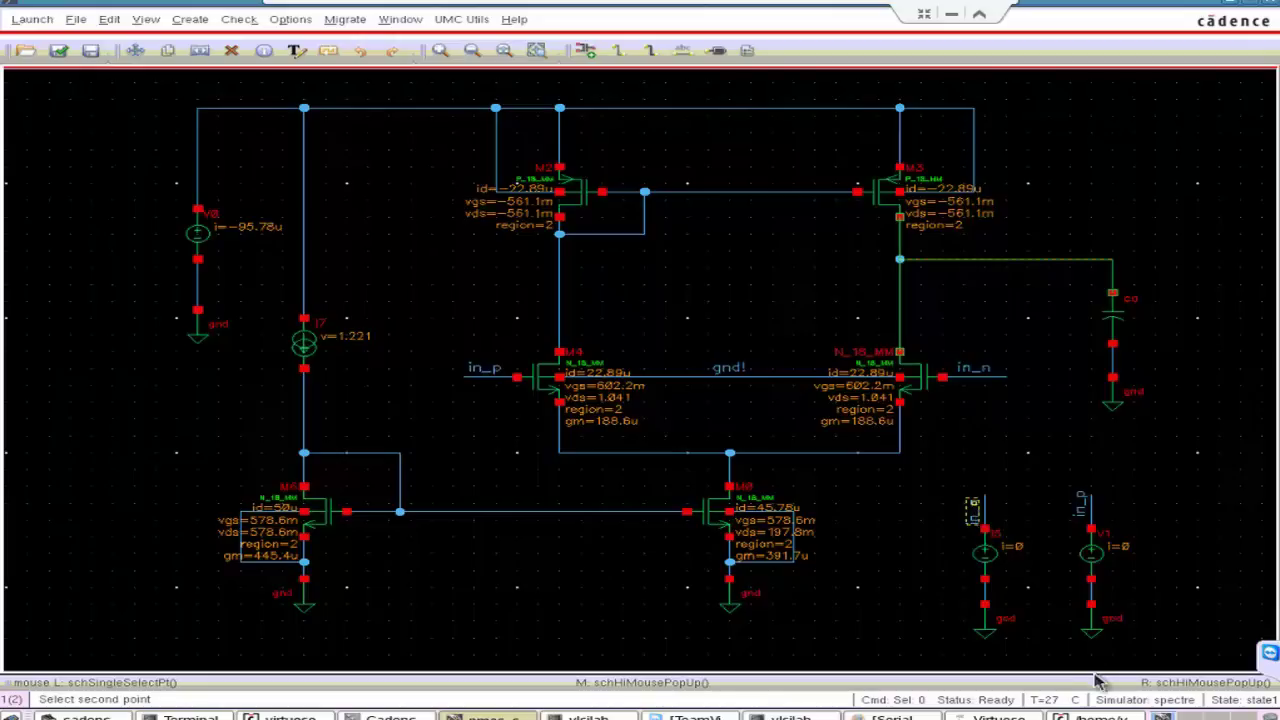
pyautogui.press('Escape')
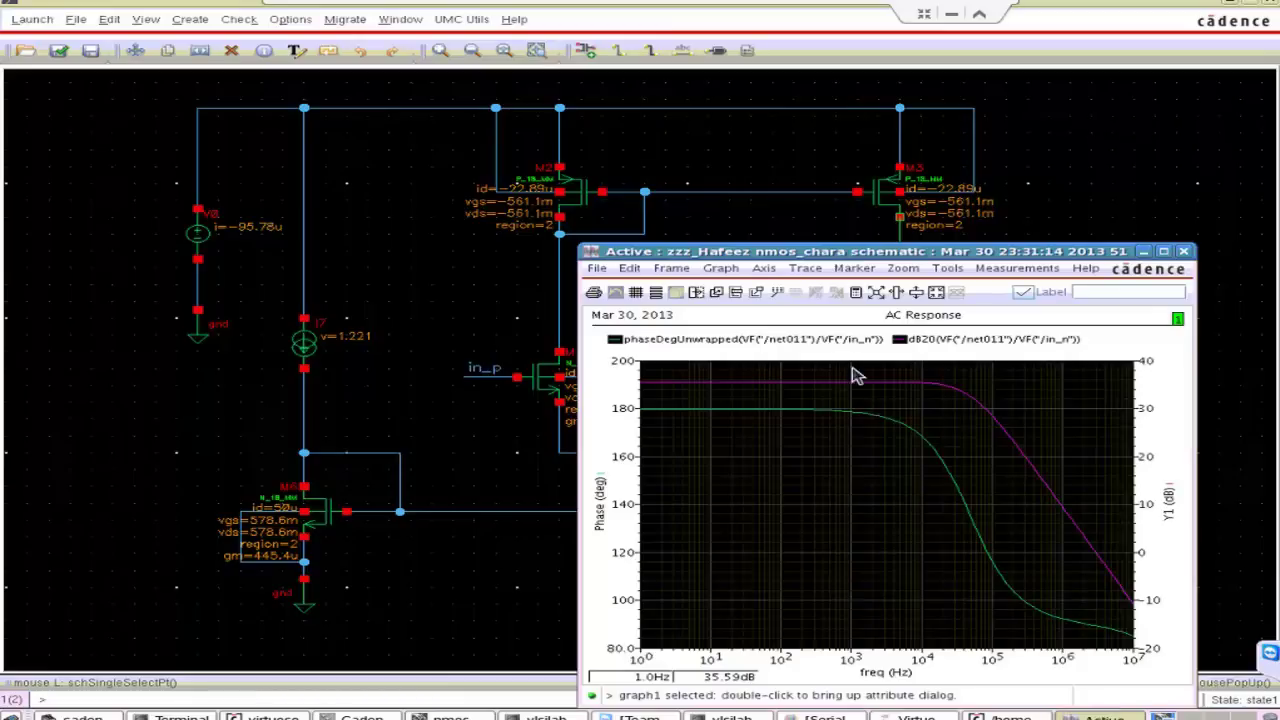
# - Widen the AC Response graph window and maximise it to full screen
pyautogui.click(722, 244)
pyautogui.click(580, 337)
pyautogui.moveTo(1226, 347); pyautogui.dragTo(1226, 347)
pyautogui.doubleClick(720, 133)
# - Direct-plot AC dB20 of the output net from the simulation environment
pyautogui.hotkey('alt', 'Tab')
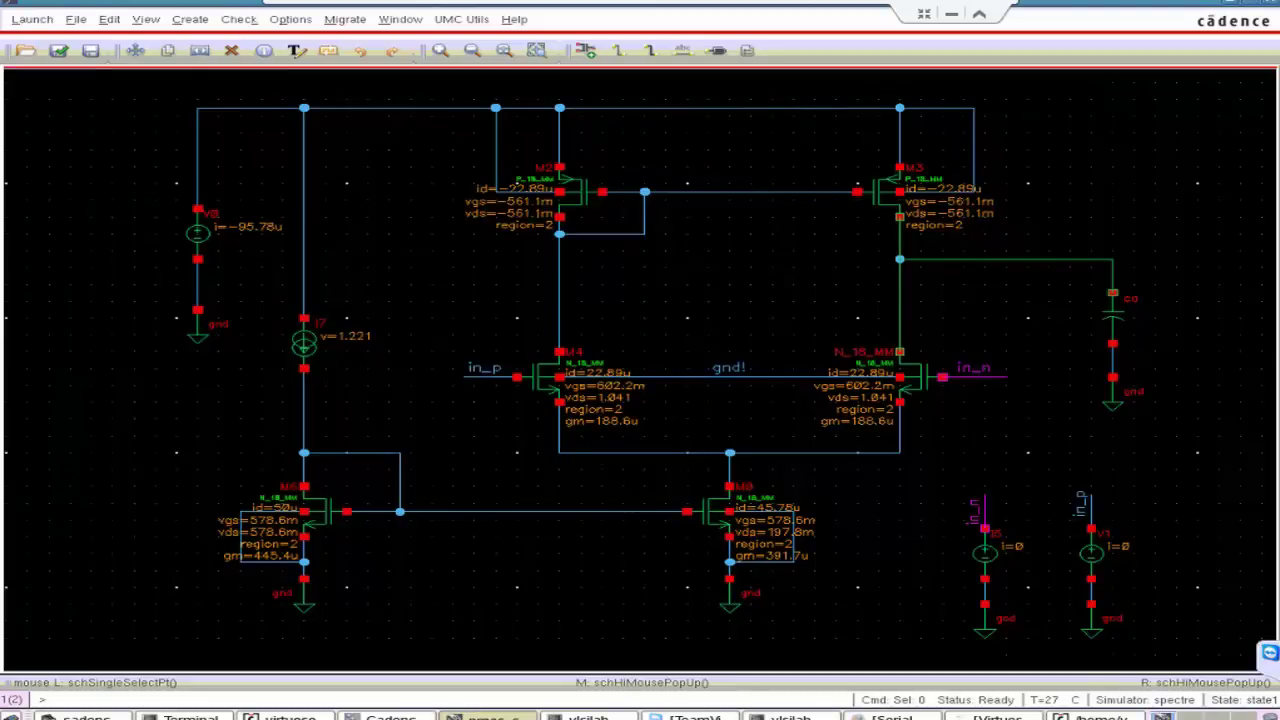
pyautogui.click(990, 716)
pyautogui.click(470, 223)
pyautogui.moveTo(500, 263)
pyautogui.click(705, 386)
pyautogui.click(985, 261)
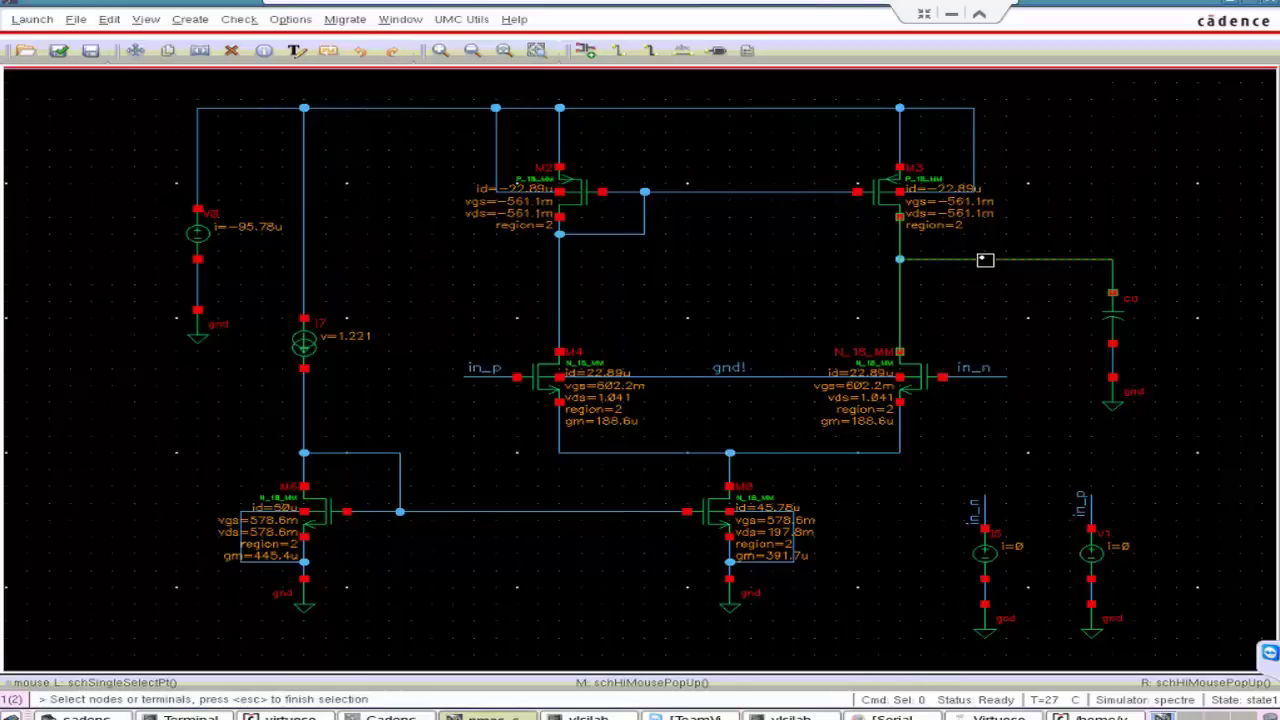
pyautogui.press('Escape')
# - Widen and reposition the plot window, then zoom into 2.5–4.0 MHz
pyautogui.moveTo(921, 370); pyautogui.dragTo(923, 366)
pyautogui.moveTo(686, 164); pyautogui.dragTo(837, 166)
pyautogui.moveTo(872, 392); pyautogui.dragTo(955, 458, button='right')
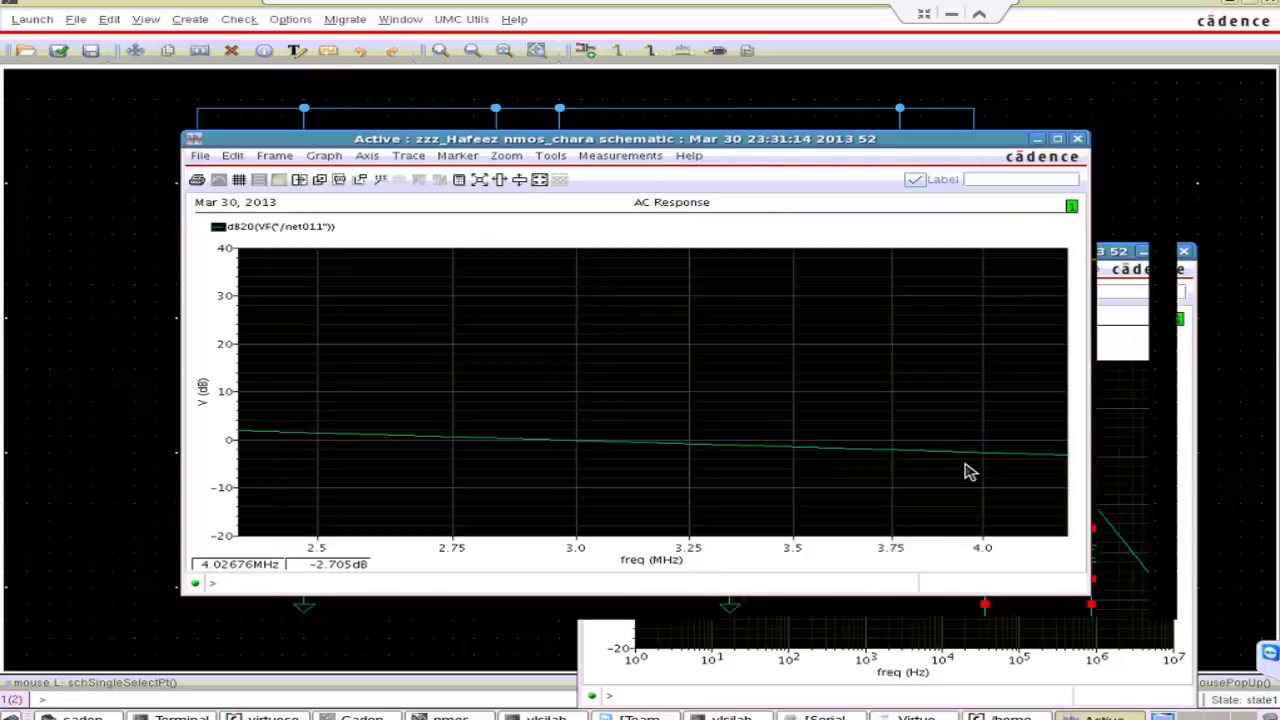
# - Close the zoomed dB20 AC response window to return to the annotated OTA schematic
pyautogui.click(1077, 138)
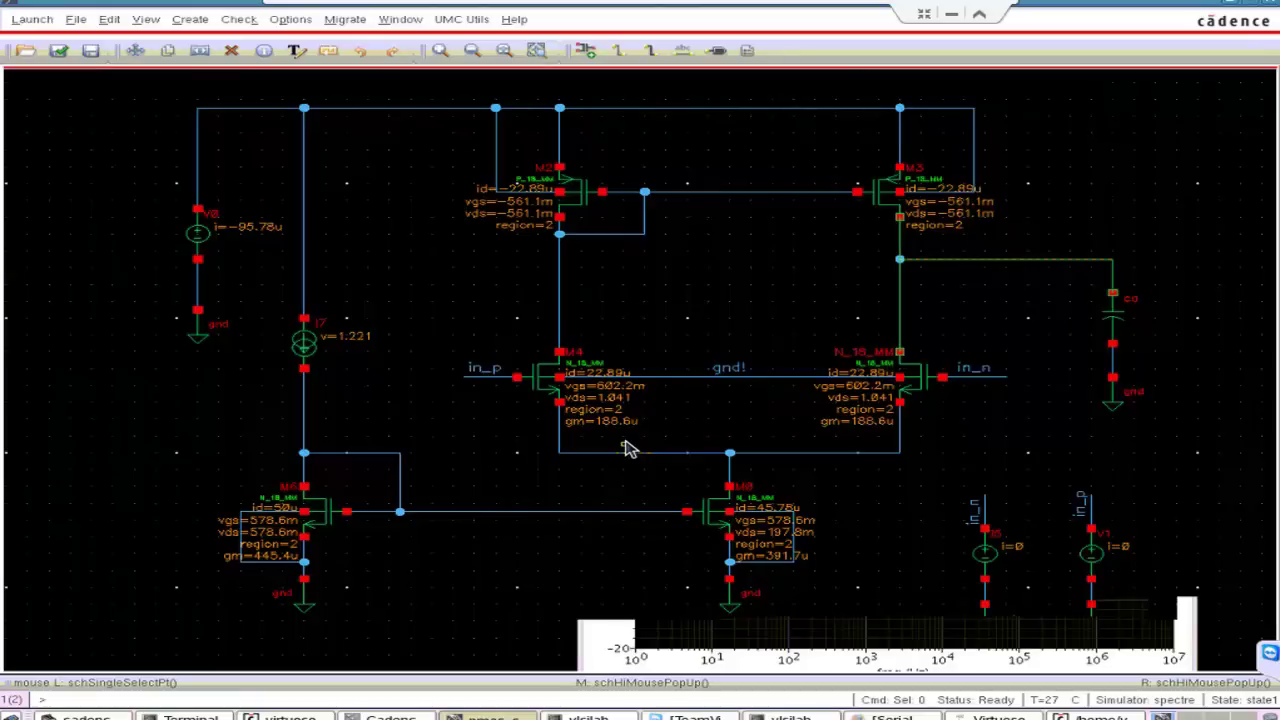
# - Edit the Length property of input transistor M4 and the right input transistor
pyautogui.click(537, 392)
pyautogui.press('q')
pyautogui.moveTo(203, 400); pyautogui.dragTo(177, 400)
pyautogui.click(97, 464)
pyautogui.click(921, 392)
pyautogui.press('q')
pyautogui.click(106, 465)
# - Netlist and run in ADE, giving input pair id=23.43u, gm=266.7u
pyautogui.click(993, 716)
pyautogui.click(753, 389)
pyautogui.click(810, 310)
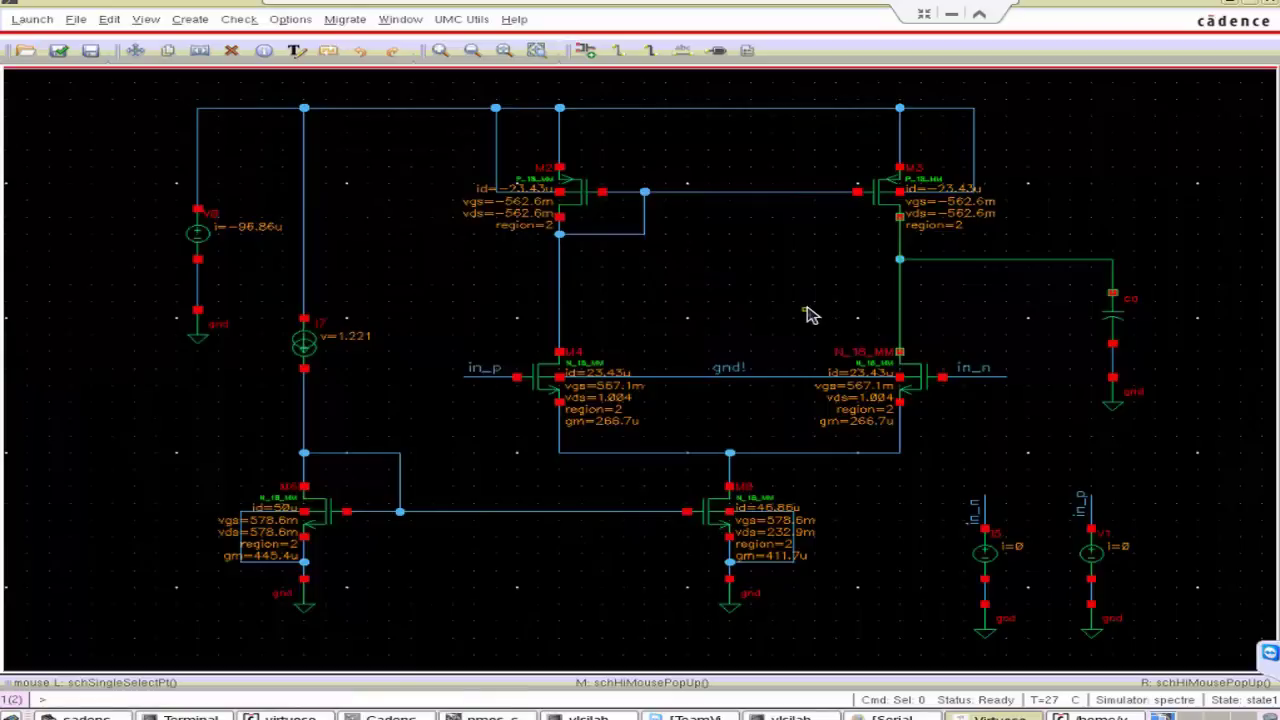
# - Change both input transistors' Total Width (entering 1u and 10u), then netlist and run
pyautogui.click(537, 397)
pyautogui.press('q')
pyautogui.doubleClick(200, 358)
pyautogui.write('1u M')
pyautogui.click(113, 463)
pyautogui.click(922, 390)
pyautogui.press('q')
pyautogui.write('10u M')
pyautogui.click(98, 464)
pyautogui.click(1000, 717)
pyautogui.click(752, 388)
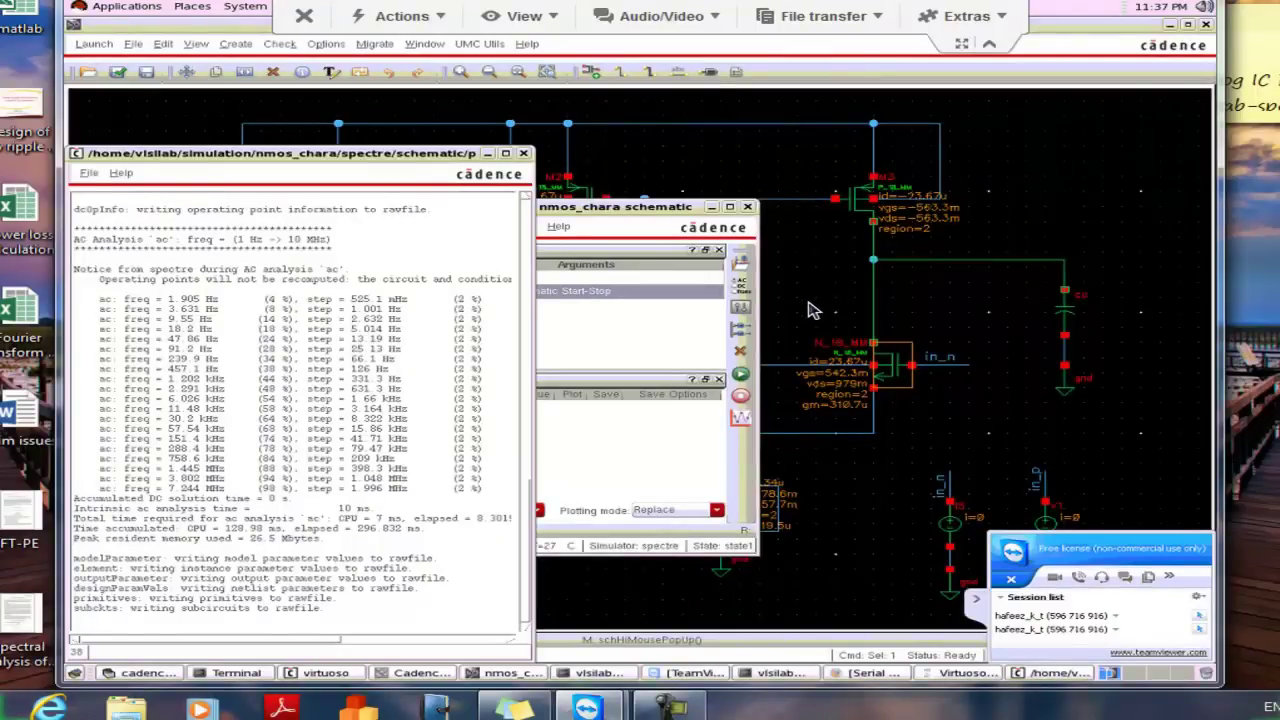
# - Rerun the simulation in ADE and check the schematic's updated input pair values, id=23.67u and gm=310.7u
pyautogui.click(810, 310)
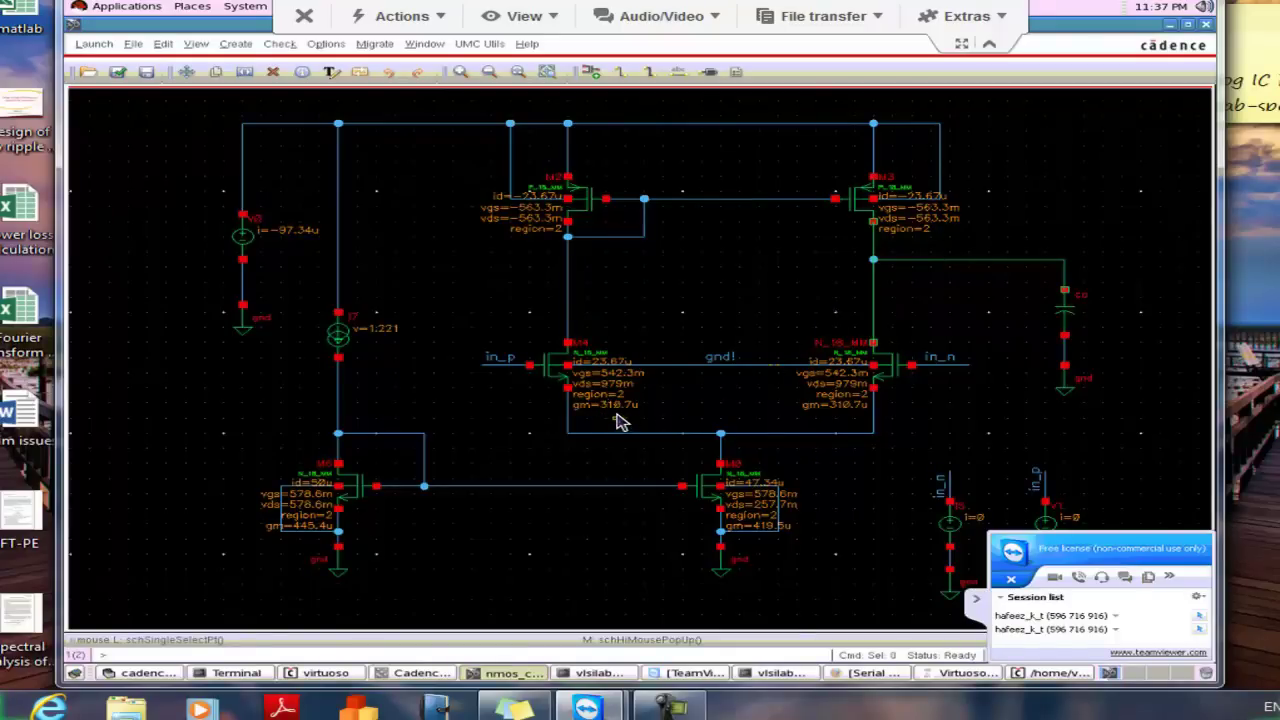
pyautogui.click(979, 606)
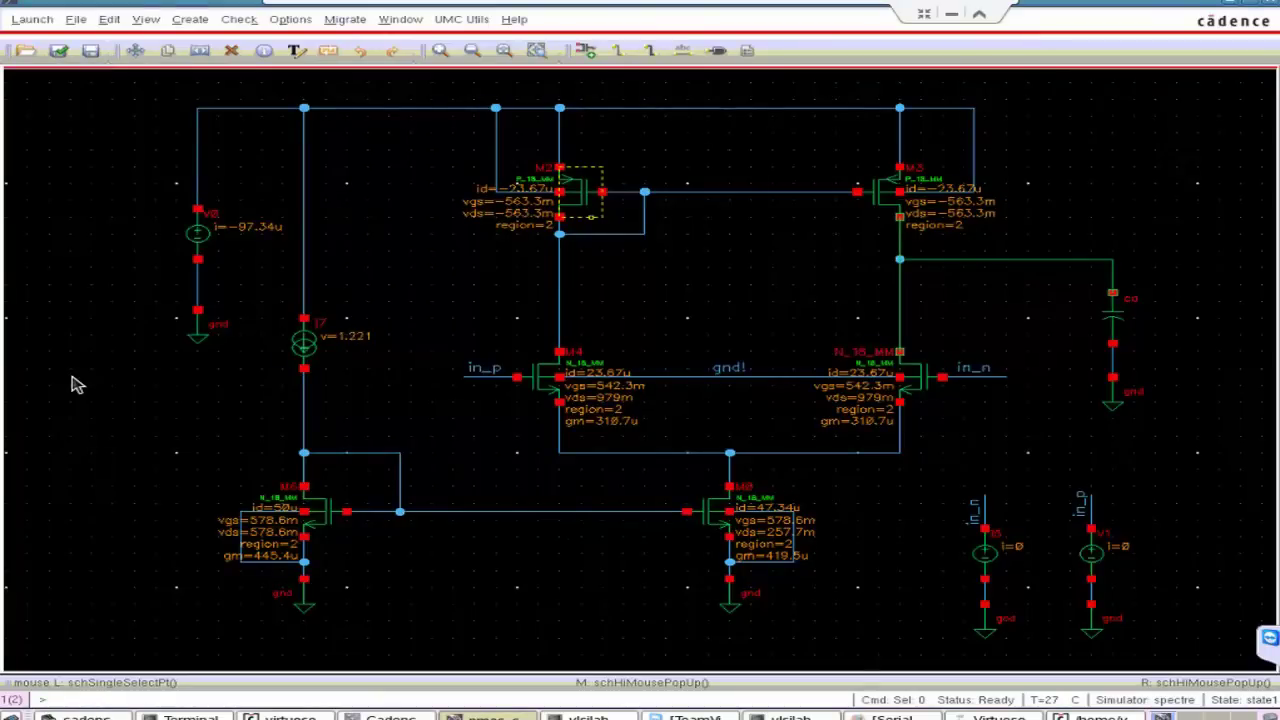
pyautogui.click(1000, 716)
pyautogui.click(754, 392)
pyautogui.click(889, 537)
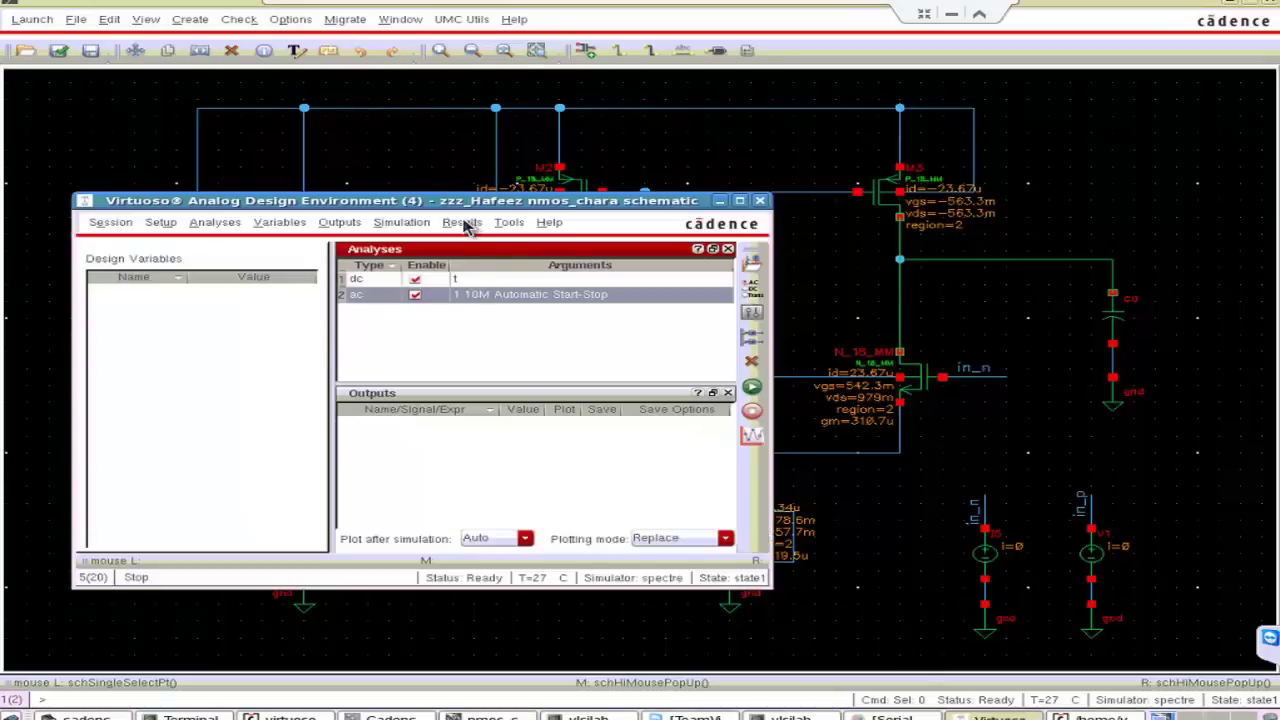
# - Direct-plot the output net's AC gain in dB20 from the ADE results
pyautogui.click(462, 223)
pyautogui.moveTo(480, 279)
pyautogui.click(680, 386)
pyautogui.click(1001, 266)
pyautogui.press('Escape')
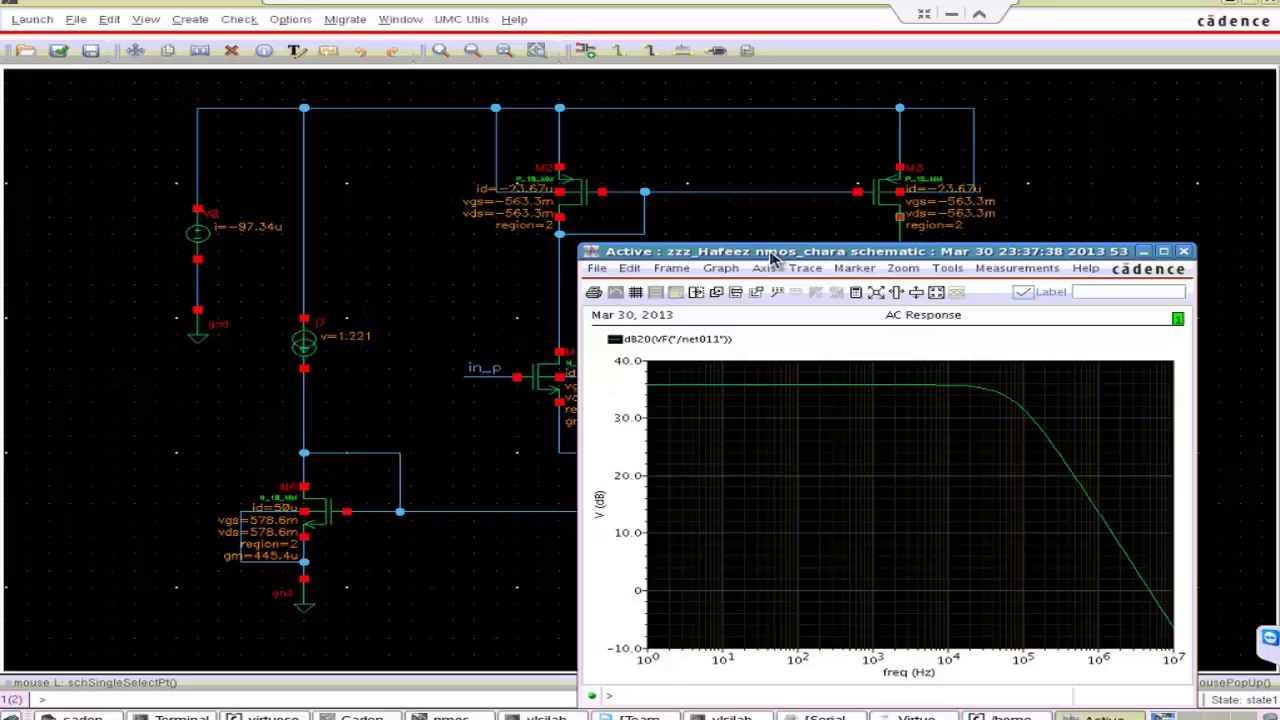
# - Refresh the remote display and set up zooming along the frequency axis
pyautogui.press('F8')
pyautogui.click(540, 157)
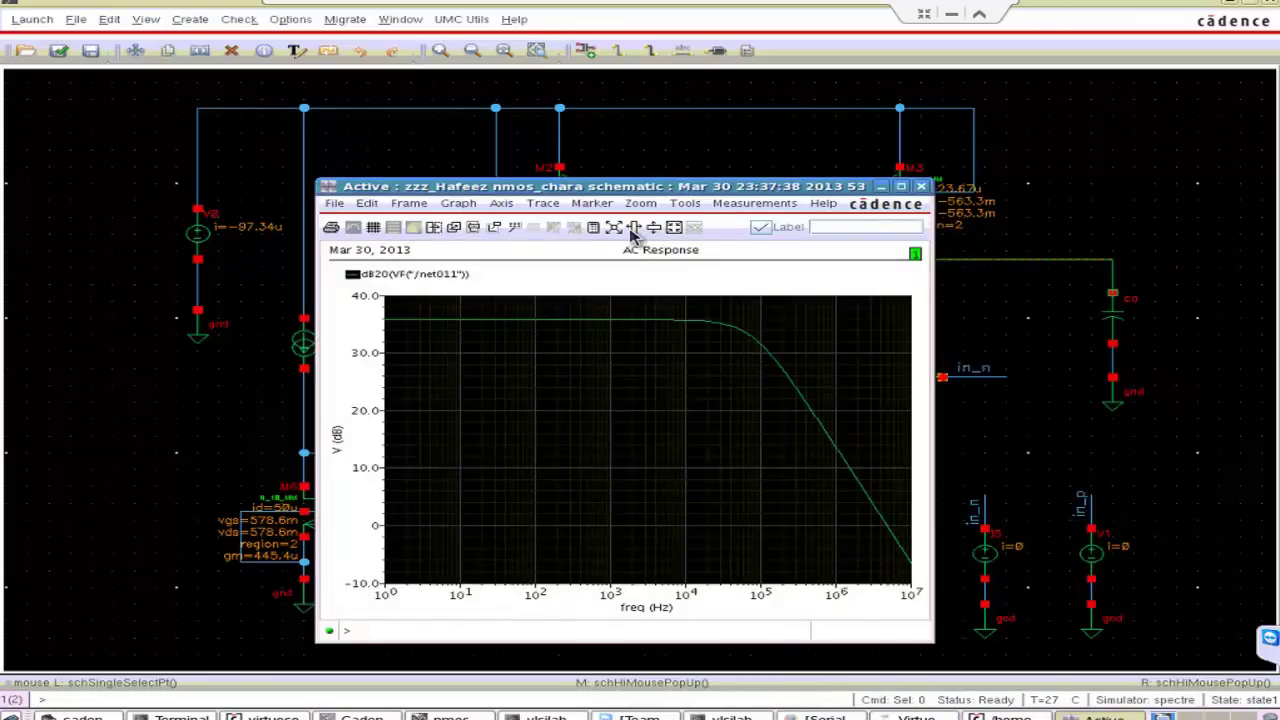
pyautogui.click(633, 228)
# - Zoom the AC plot into roughly 3.8–5.8 MHz, then restore the full frequency range
pyautogui.moveTo(605, 193)
pyautogui.mouseDown()
pyautogui.moveTo(591, 158)
pyautogui.moveTo(600, 164)
pyautogui.mouseUp()
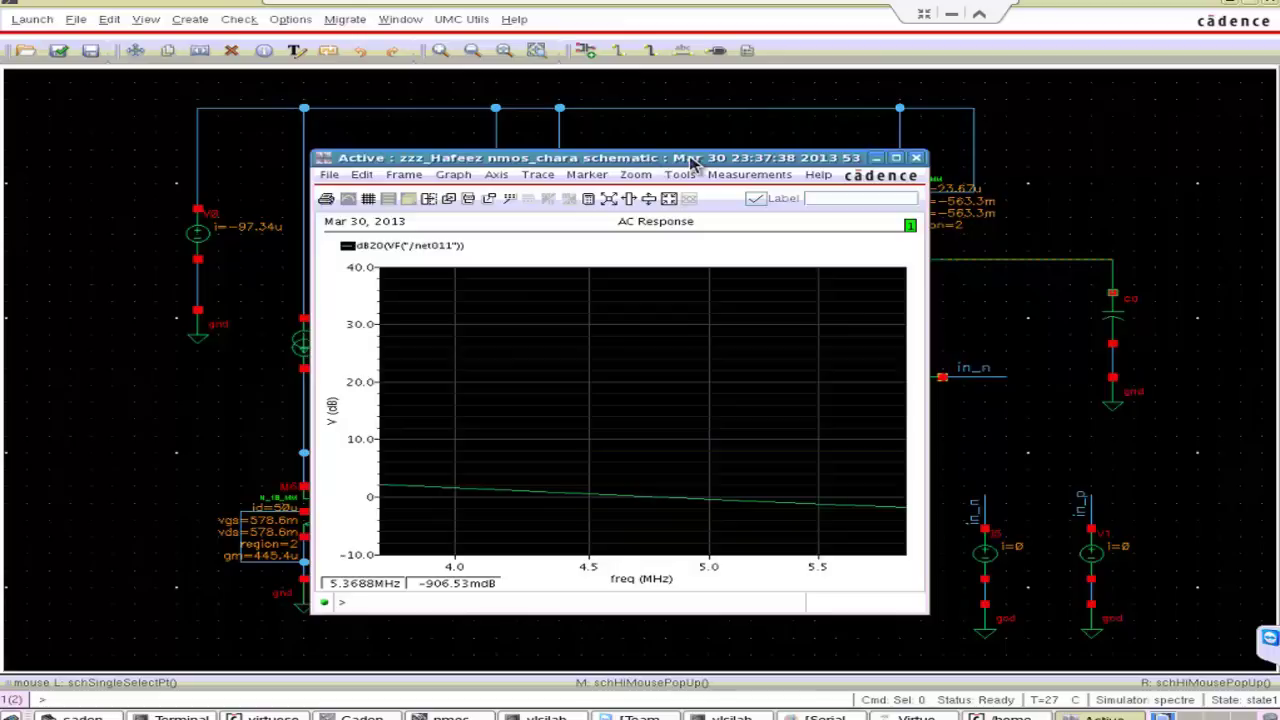
pyautogui.moveTo(657, 163); pyautogui.dragTo(757, 165)
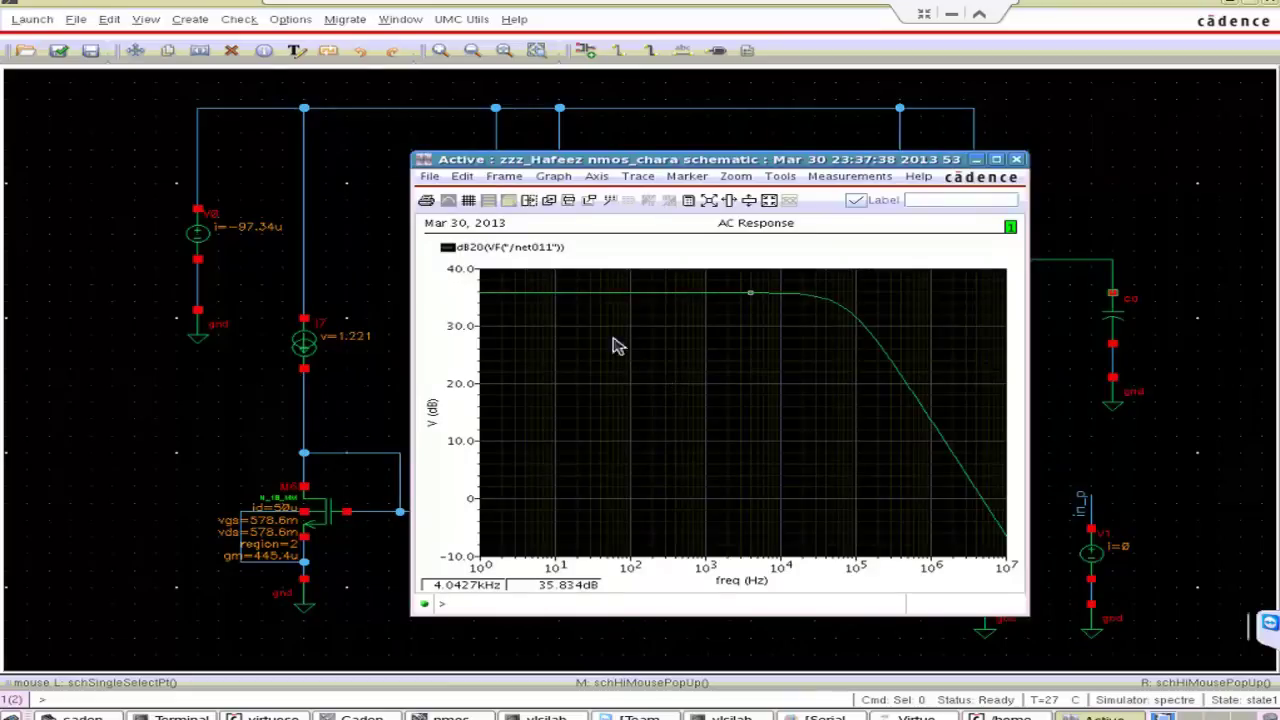
pyautogui.click(537, 4)
# - Refresh the display and reopen the Add Instance form, still set to analogLib idc
pyautogui.click(531, 160)
pyautogui.press('i')
pyautogui.press('Escape')
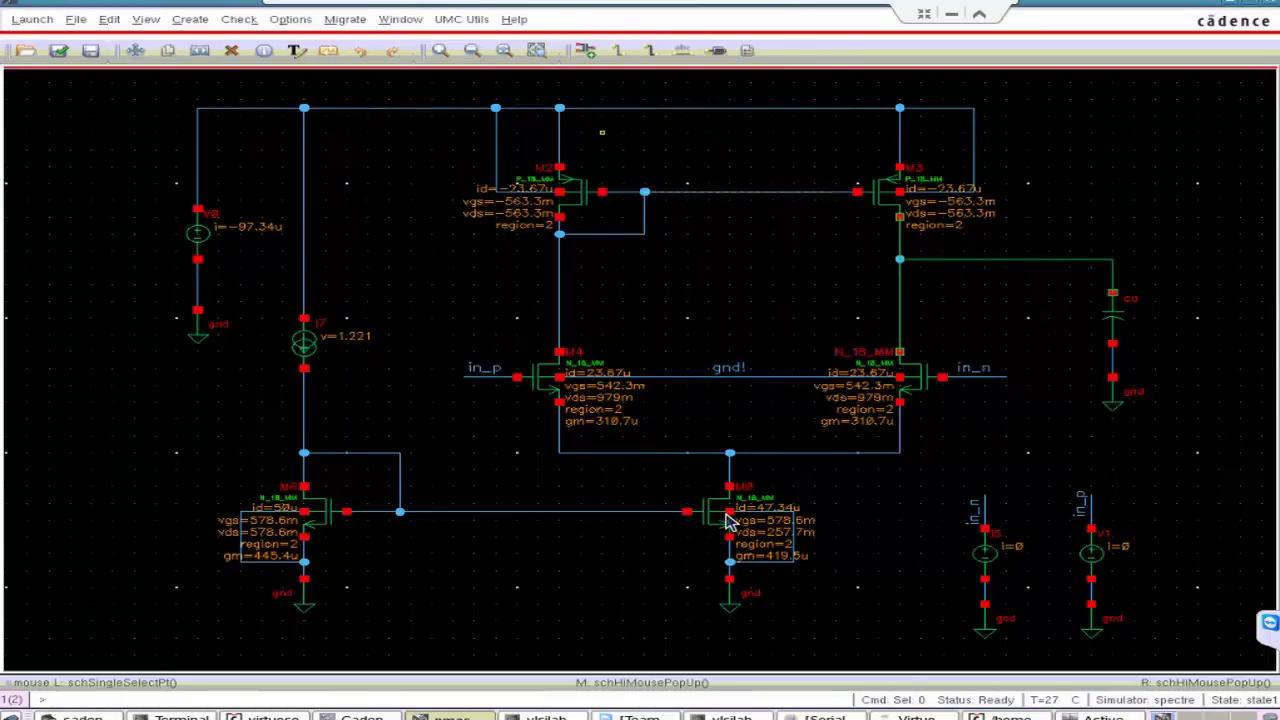
pyautogui.press('i')
# - Switch the instance cell to vsin with 100u amplitude and 100K frequency
pyautogui.click(527, 145)
pyautogui.press('Delete')
pyautogui.press('Delete')
pyautogui.press('Delete')
pyautogui.write('vsi')
pyautogui.click(977, 14)
pyautogui.click(640, 450)
pyautogui.write('100u100K')
pyautogui.press('Tab')
# - Place the sine source V2 directly above V1
pyautogui.click(590, 617)
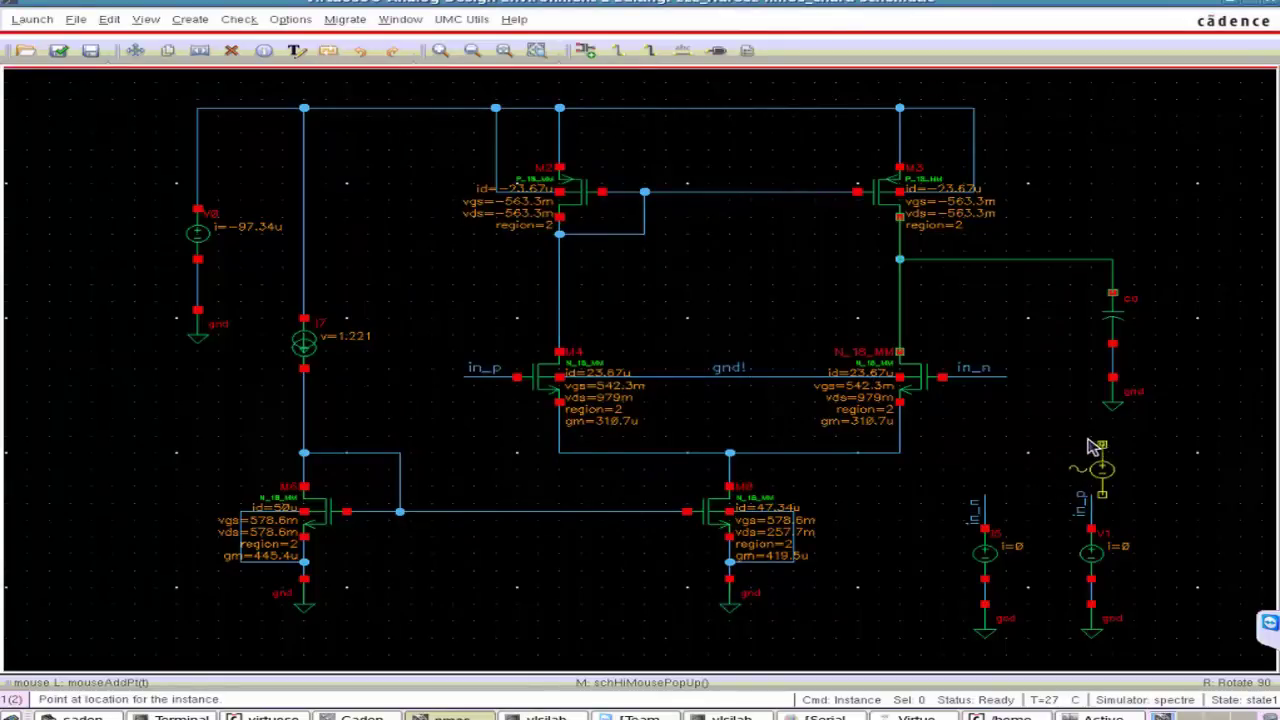
pyautogui.click(1090, 449)
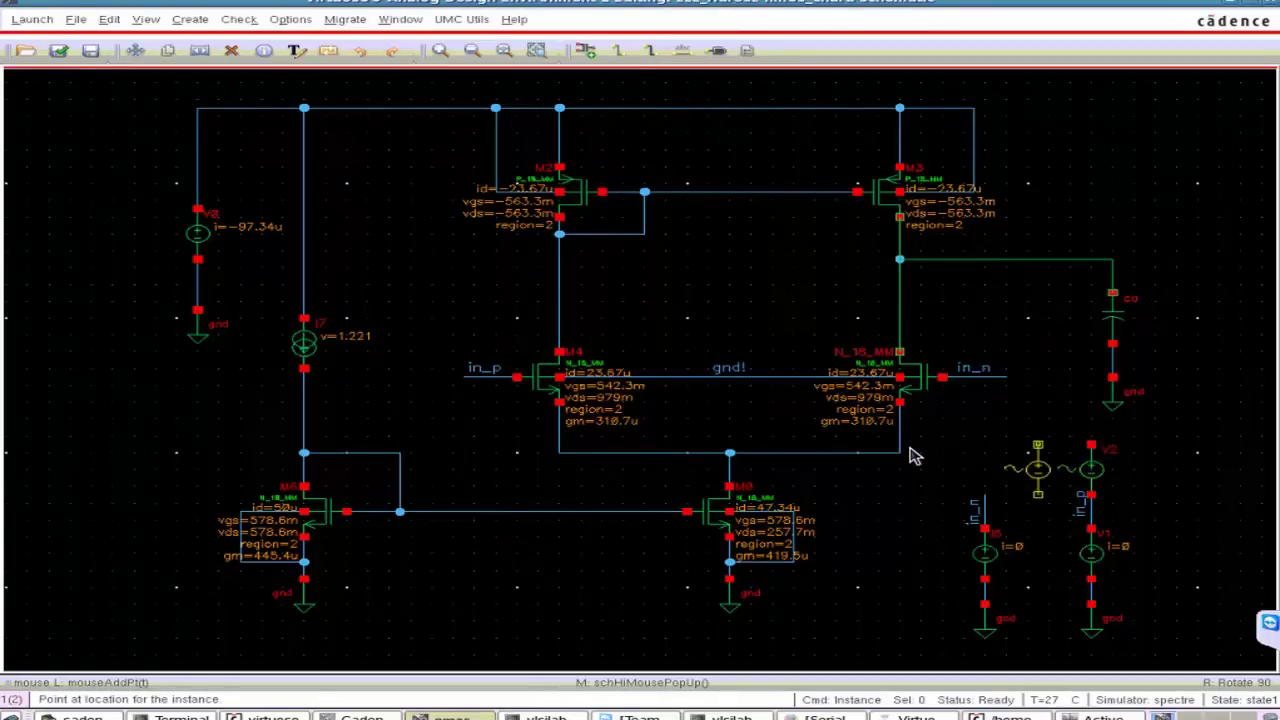
pyautogui.press('Escape')
# - Delete the stray element between V2 and V1 and wire V2's top pin
pyautogui.click(1080, 512)
pyautogui.press('Delete')
pyautogui.press('w')
pyautogui.click(1036, 428)
pyautogui.doubleClick(1030, 421)
pyautogui.press('Escape')
# - Label the new wire in_p, then open the analysis chooser in ADE
pyautogui.press('l')
pyautogui.write('in_p')
pyautogui.click(666, 322)
pyautogui.click(1045, 428)
pyautogui.press('Escape')
pyautogui.click(912, 716)
pyautogui.click(752, 290)
# - Set up a transient analysis with 100u stop time and moderate accuracy
pyautogui.click(511, 121)
pyautogui.click(530, 273)
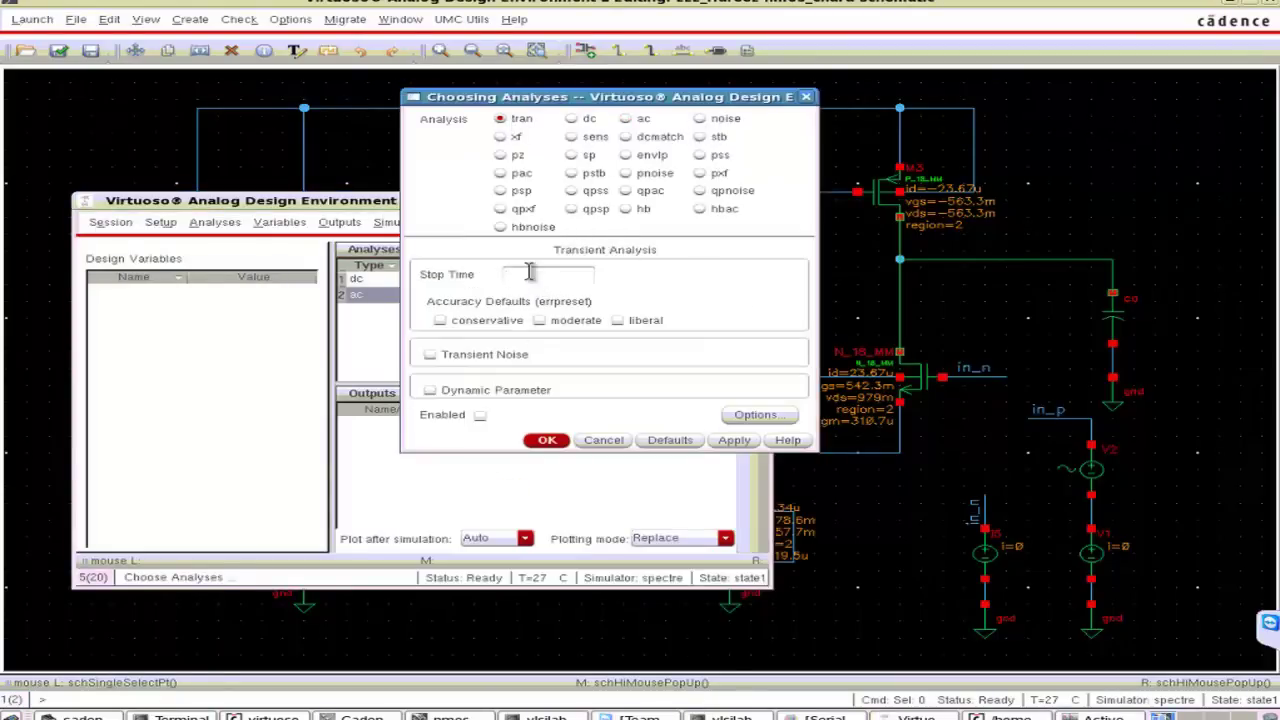
pyautogui.write('100u')
pyautogui.click(540, 321)
pyautogui.click(547, 440)
# - Disable the ac analysis and netlist and run the simulation
pyautogui.click(420, 296)
pyautogui.click(749, 388)
pyautogui.click(561, 203)
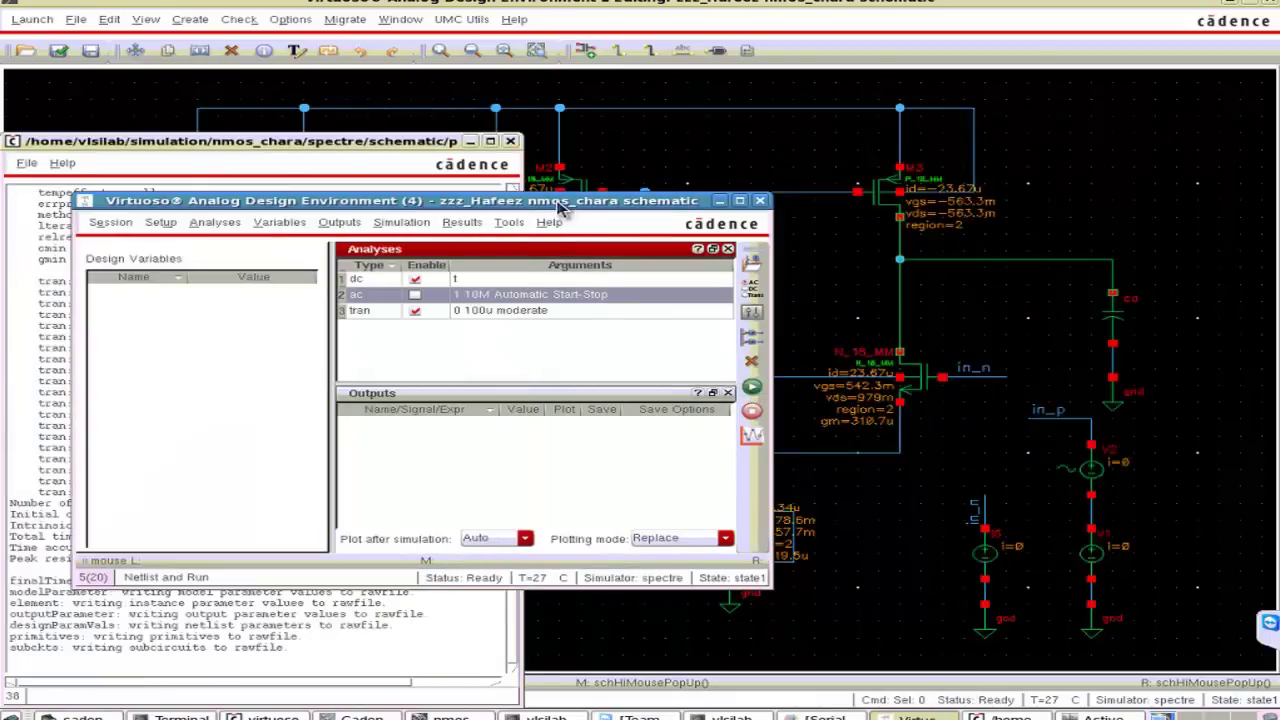
# - Plot the in_p transient signal on its own, then close that waveform window
pyautogui.click(482, 226)
pyautogui.moveTo(606, 272)
pyautogui.click(700, 290)
pyautogui.click(1040, 416)
pyautogui.press('Escape')
pyautogui.click(1020, 160)
pyautogui.click(958, 713)
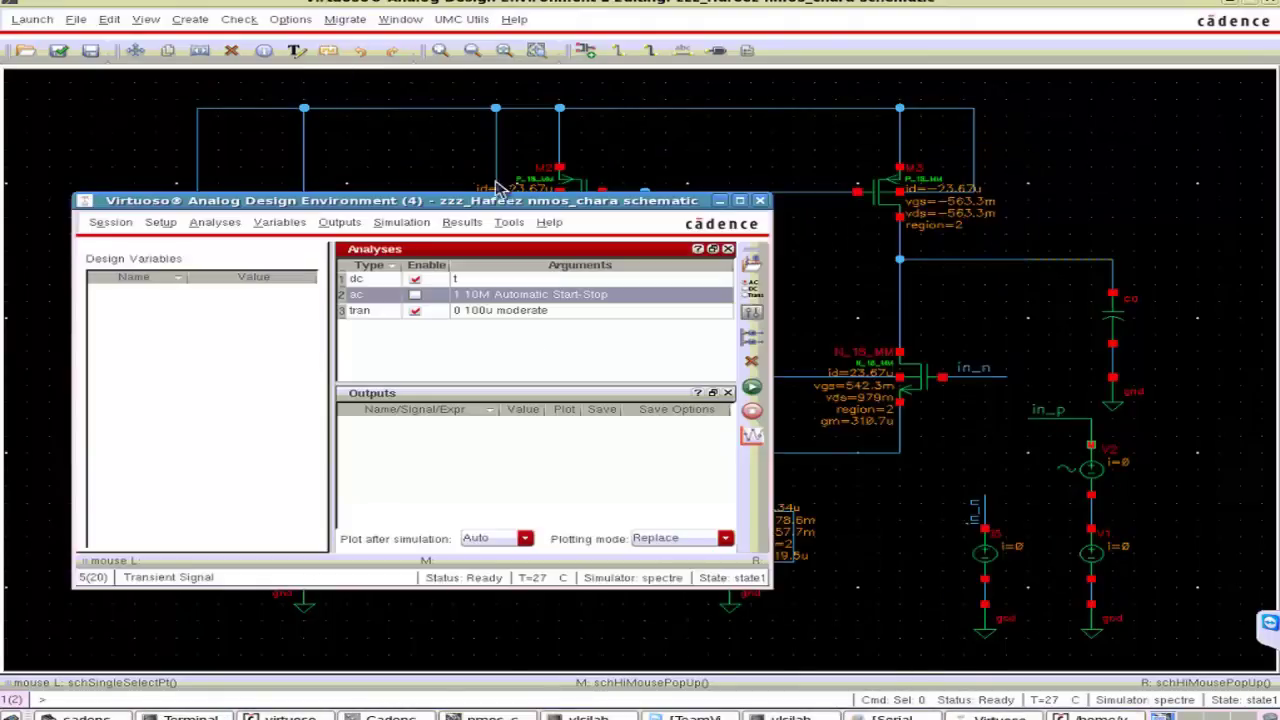
# - Direct-plot the transient signals of in_p and the output net at M3's drain
pyautogui.click(466, 222)
pyautogui.moveTo(489, 264)
pyautogui.click(700, 290)
pyautogui.click(1057, 422)
pyautogui.click(983, 261)
pyautogui.press('Escape')
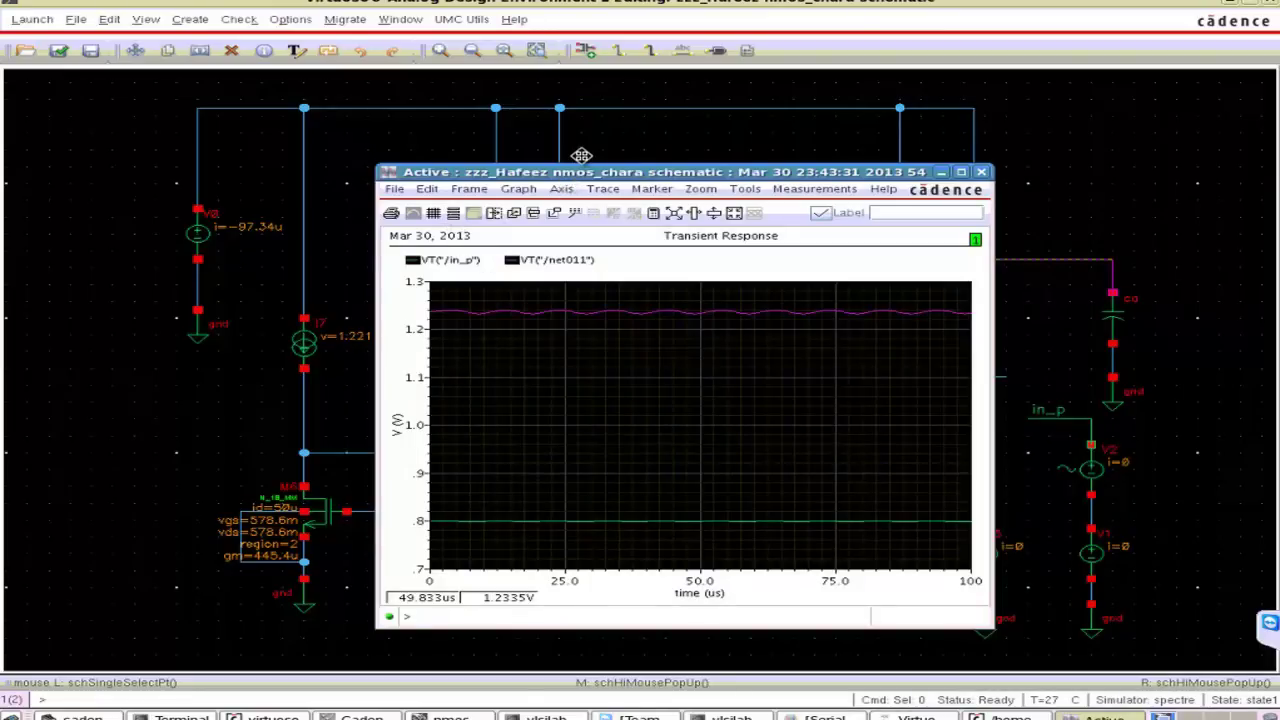
# - Split the in_p and net011 traces into separate stacked strips
pyautogui.moveTo(581, 156); pyautogui.dragTo(599, 141)
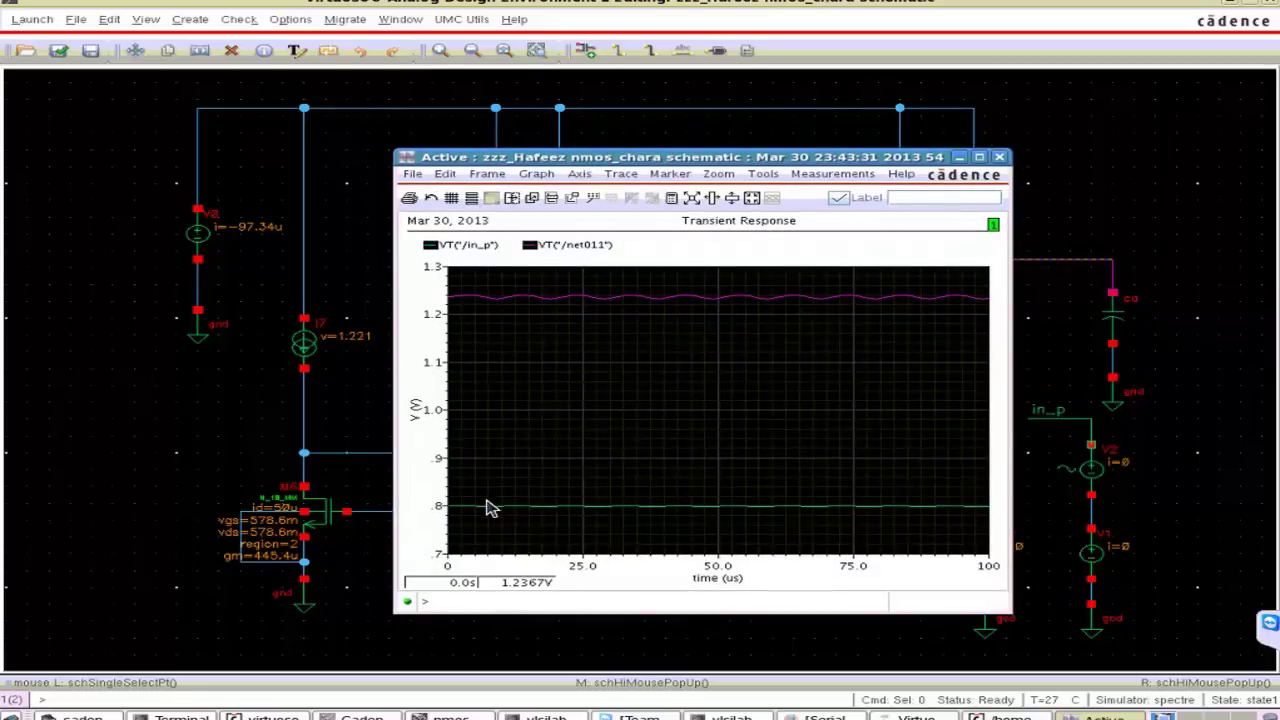
pyautogui.click(503, 199)
pyautogui.moveTo(583, 162); pyautogui.dragTo(505, 163)
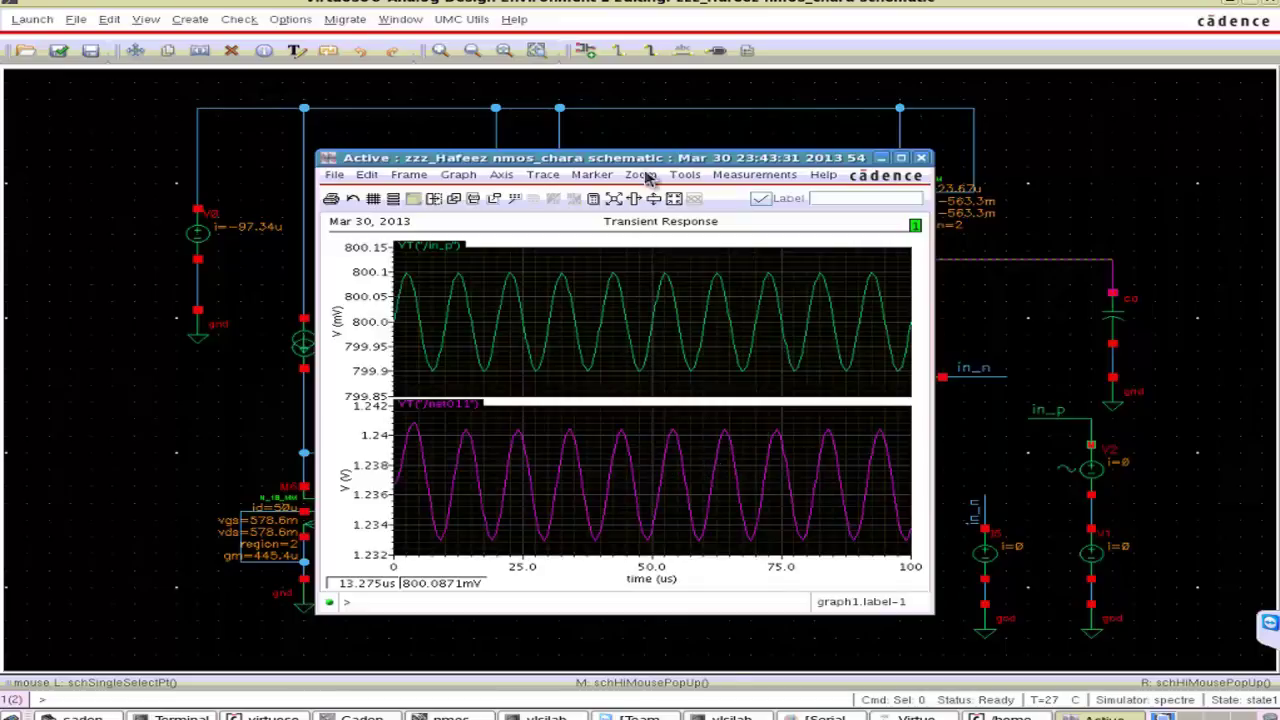
# - Enlarge the Transient Response window and move it further left
pyautogui.click(877, 544)
pyautogui.click(1171, 656)
pyautogui.click(1100, 717)
pyautogui.moveTo(1155, 612); pyautogui.dragTo(1156, 613)
pyautogui.moveTo(533, 127); pyautogui.dragTo(414, 127)
# - Close the Transient Response window and select a schematic wire instead of the ground symbols
pyautogui.click(1023, 126)
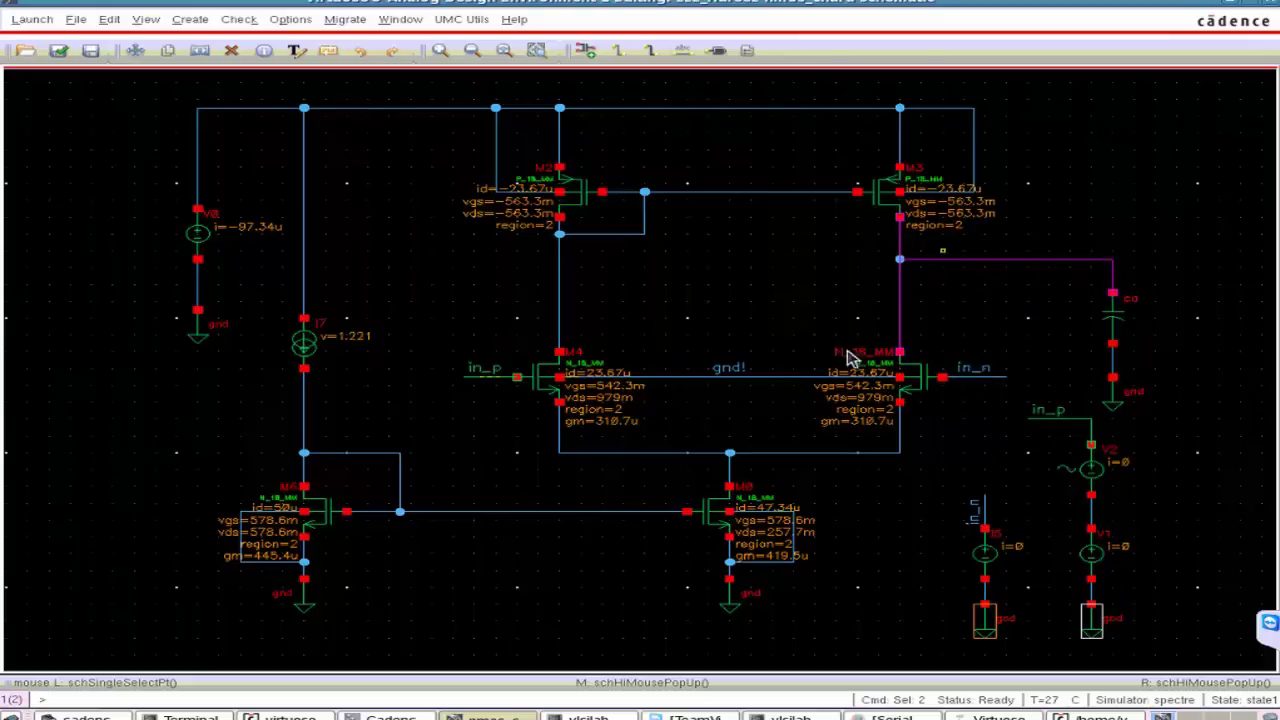
pyautogui.click(978, 368)
pyautogui.click(994, 265)
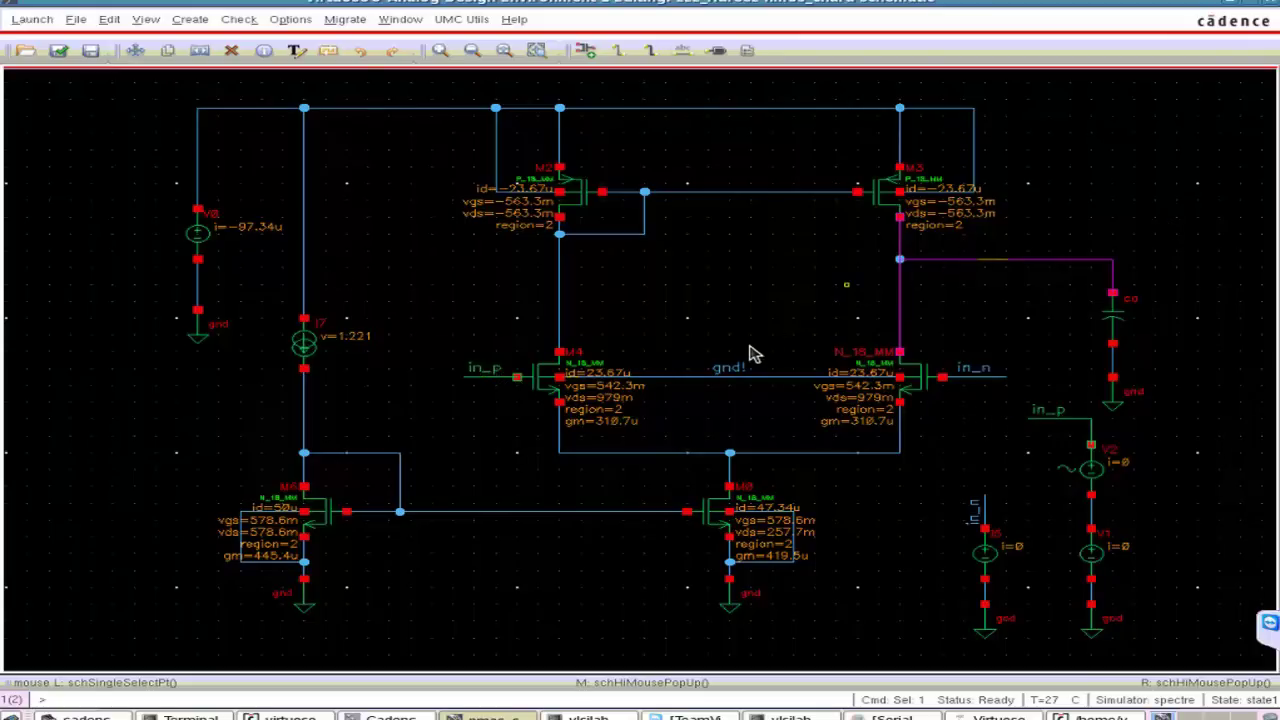